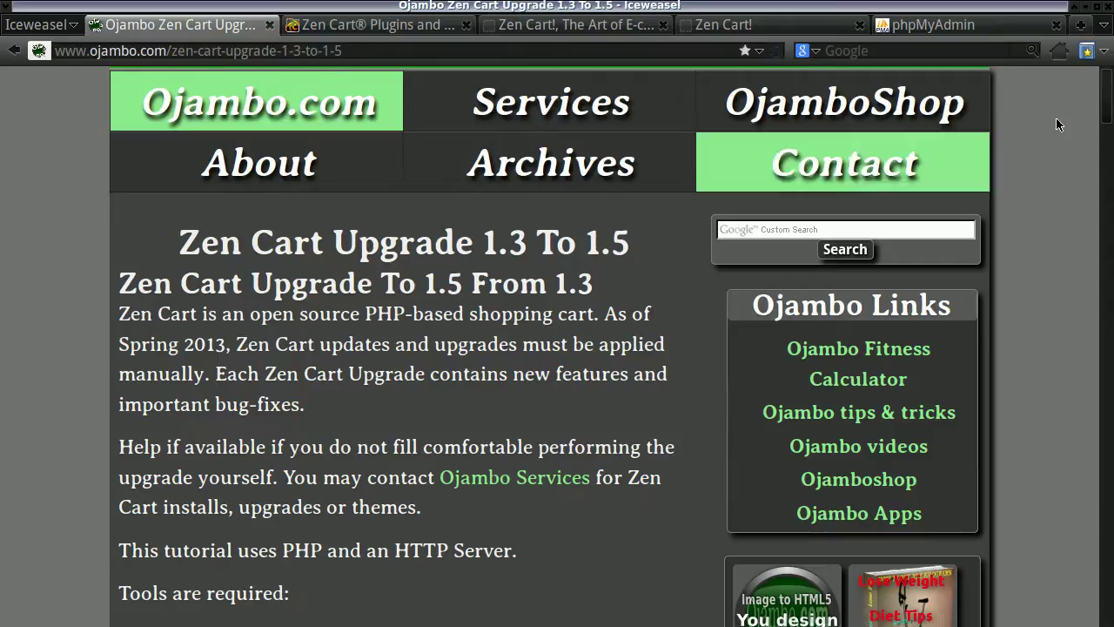
Scroll down the page, then drag the scrollbar back to the top of the local storefront home page.
scroll(1064, 263, "down", 10)
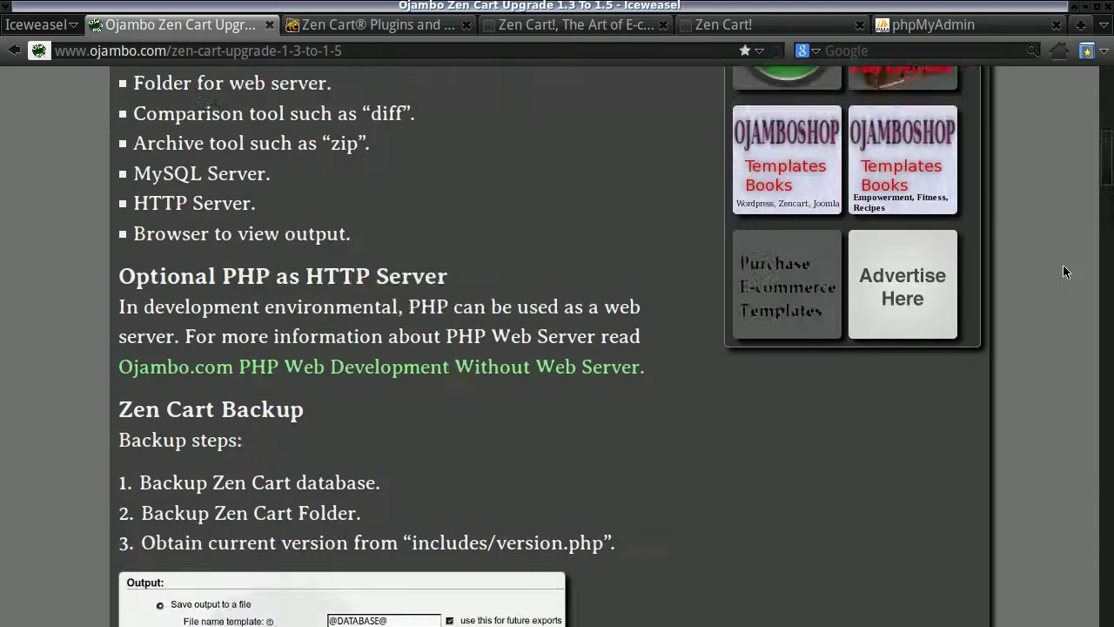
scroll(1062, 265, "down", 10)
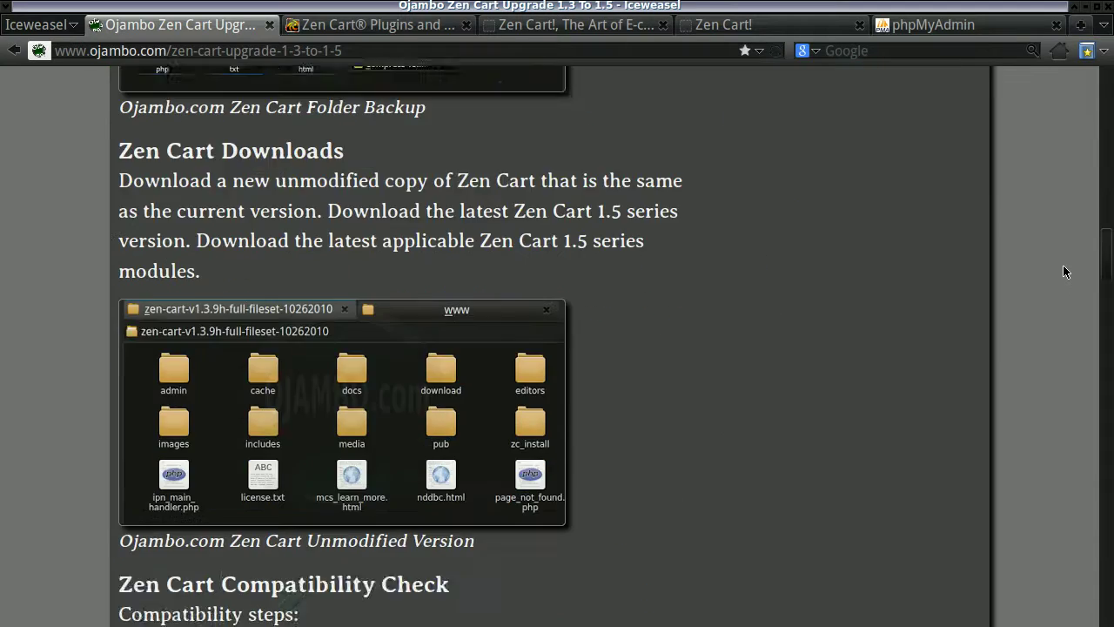
scroll(1063, 265, "down", 10)
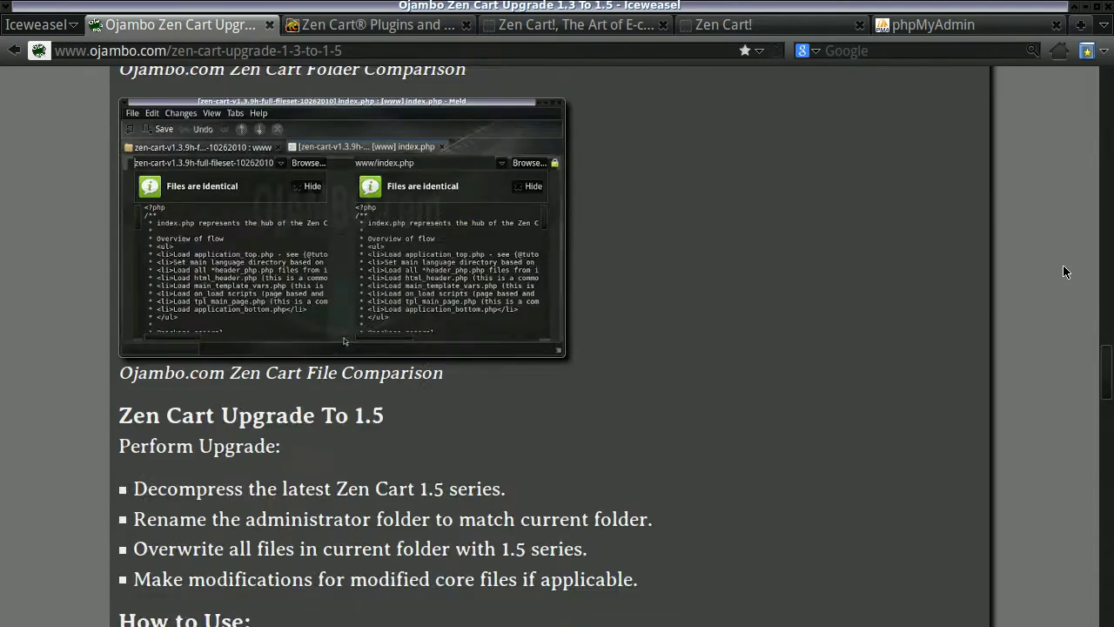
scroll(1063, 271, "down", 10)
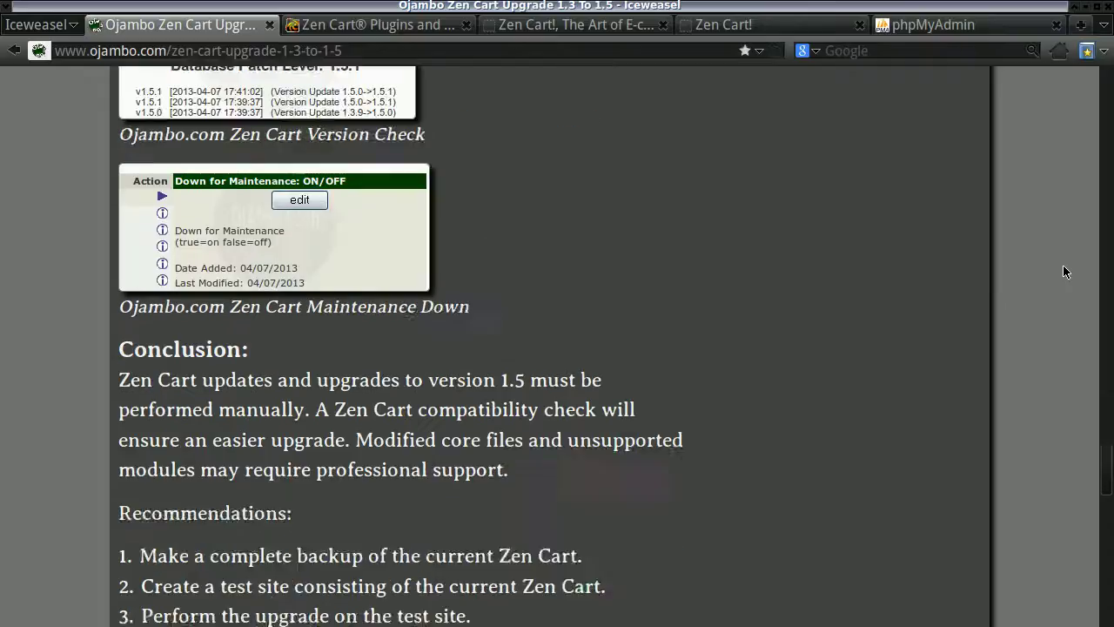
scroll(1063, 272, "down", 5)
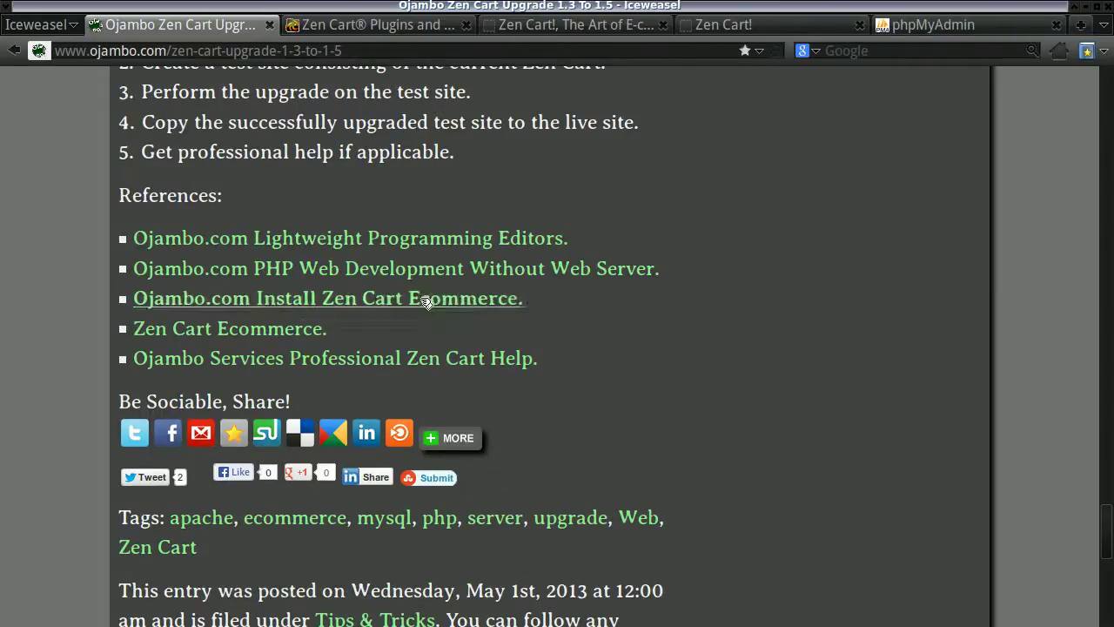
left_click_drag(1110, 555, 1112, 103)
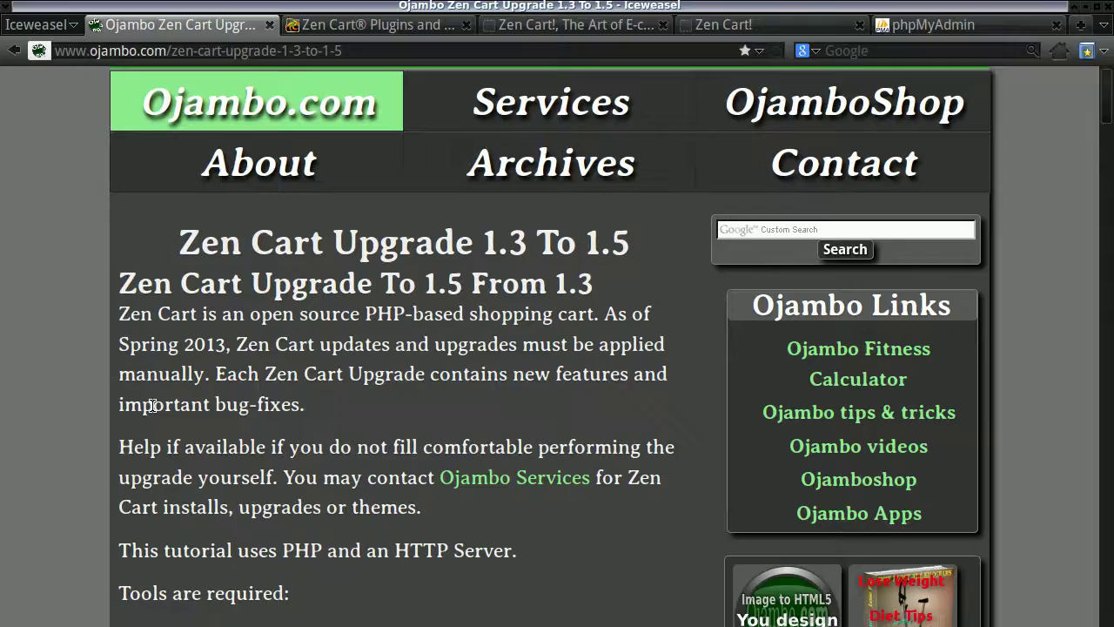
Set Down for Maintenance to true in the admin's Website Maintenance configuration.
left_click(620, 28)
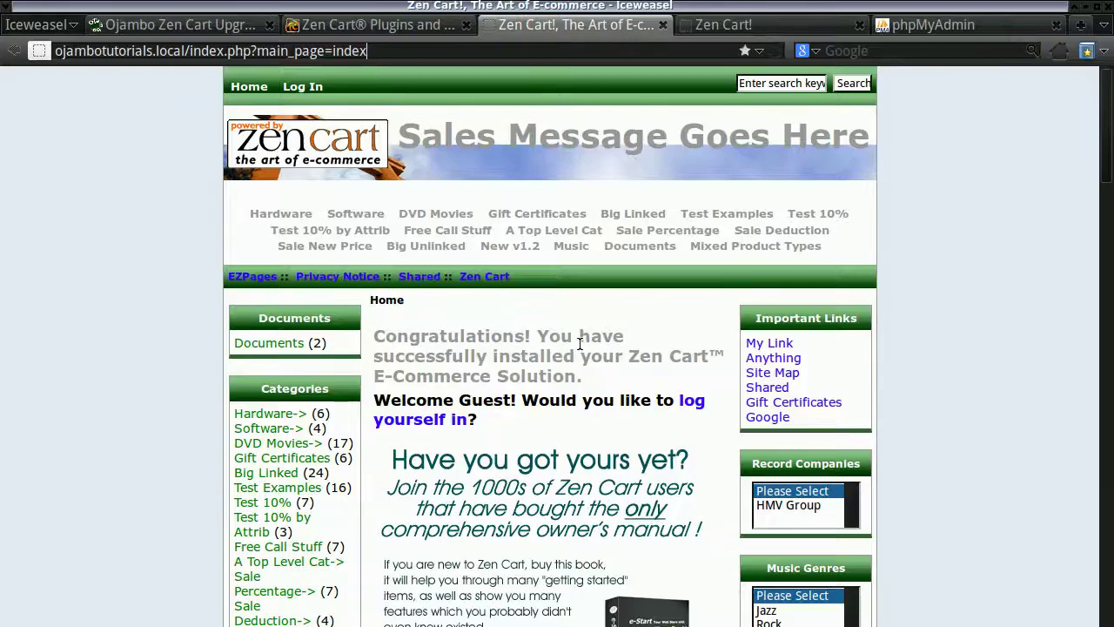
left_click(746, 28)
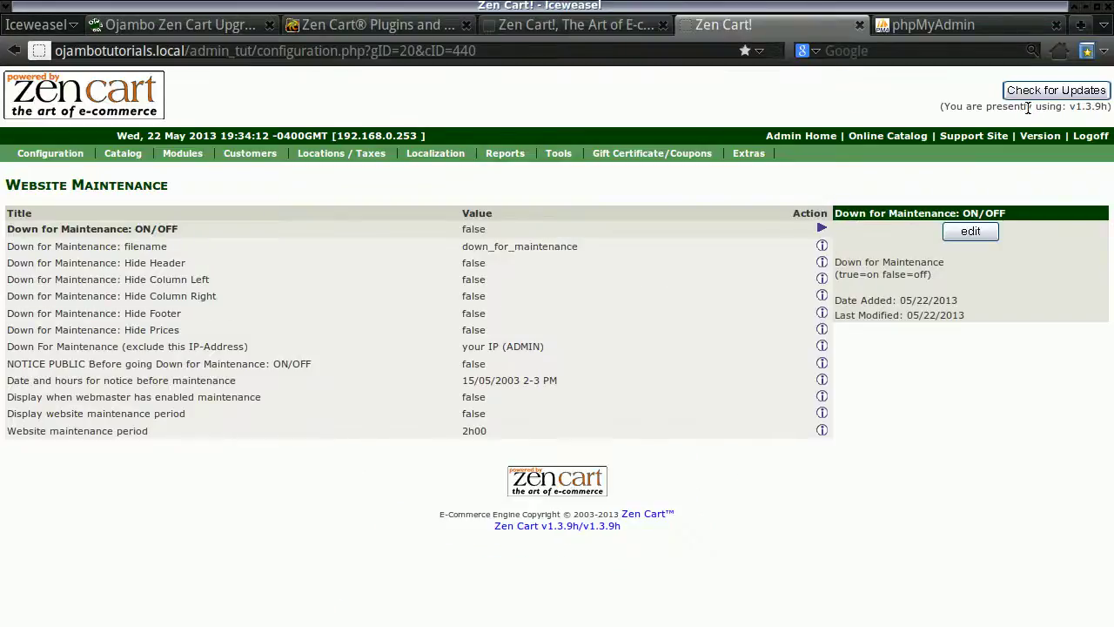
mouse_move(49, 153)
left_click(87, 471)
left_click(972, 234)
left_click(844, 304)
left_click(942, 349)
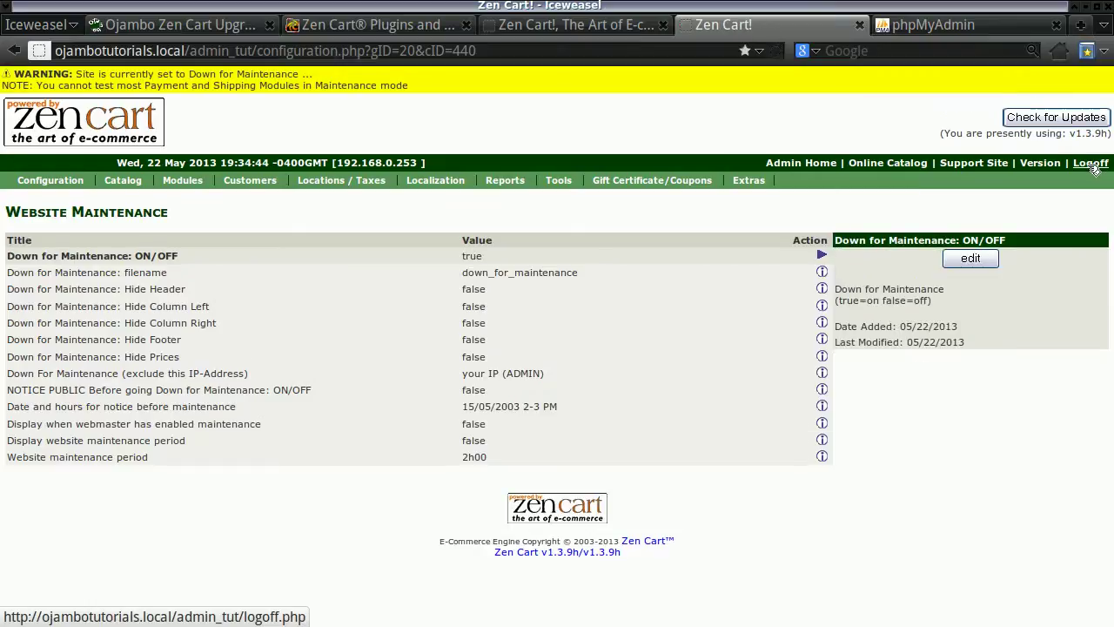
Log out of the admin and reload the storefront to confirm the maintenance notice.
left_click(1088, 164)
left_click(625, 24)
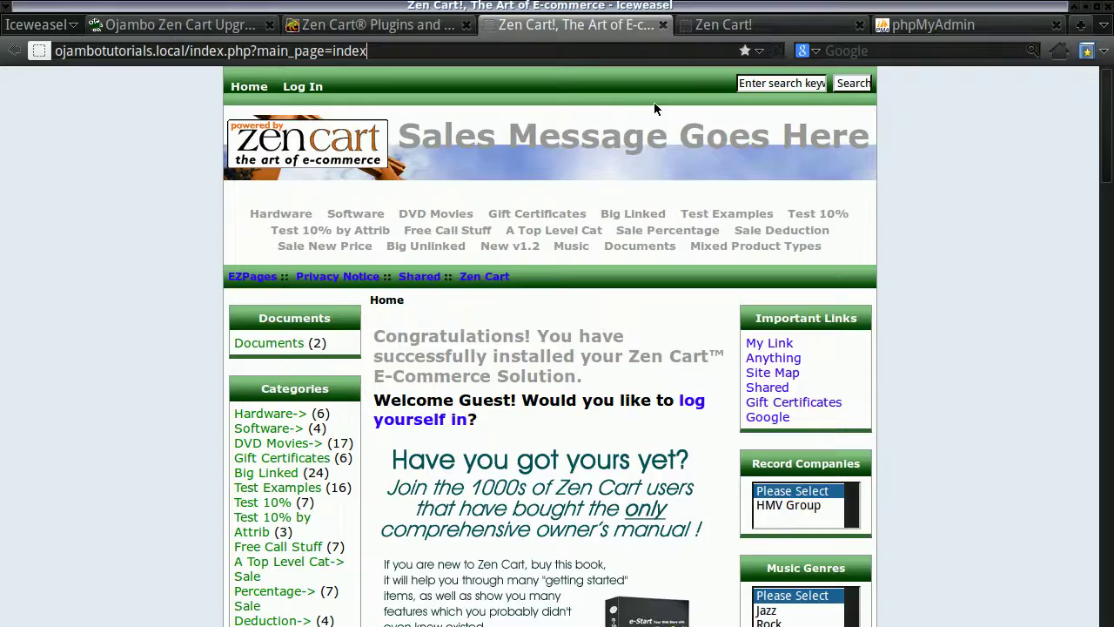
left_click(782, 50)
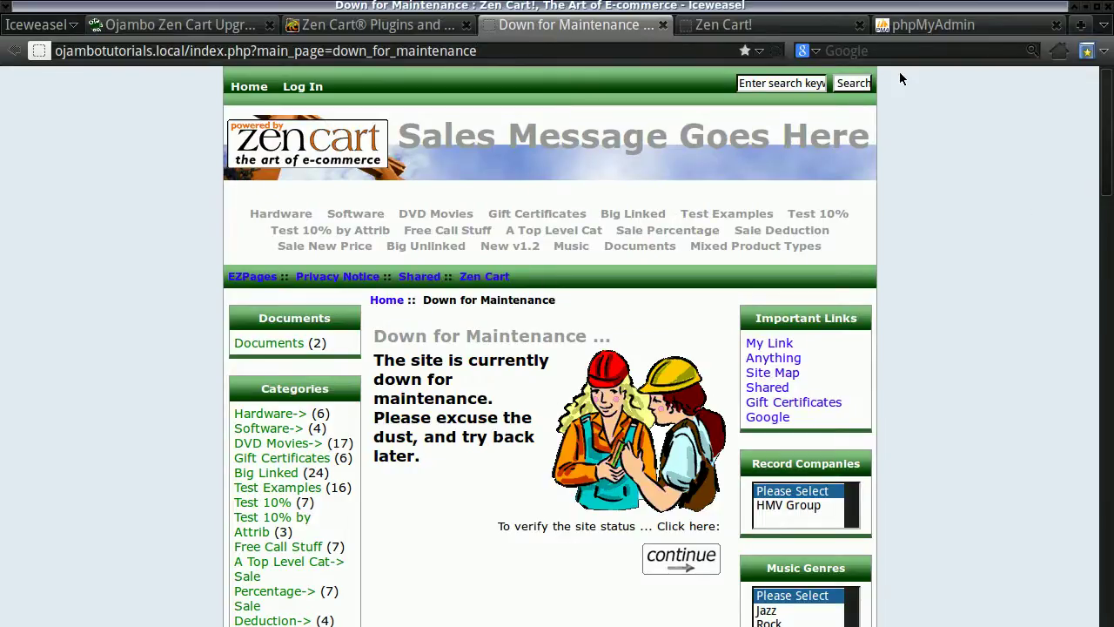
left_click(930, 24)
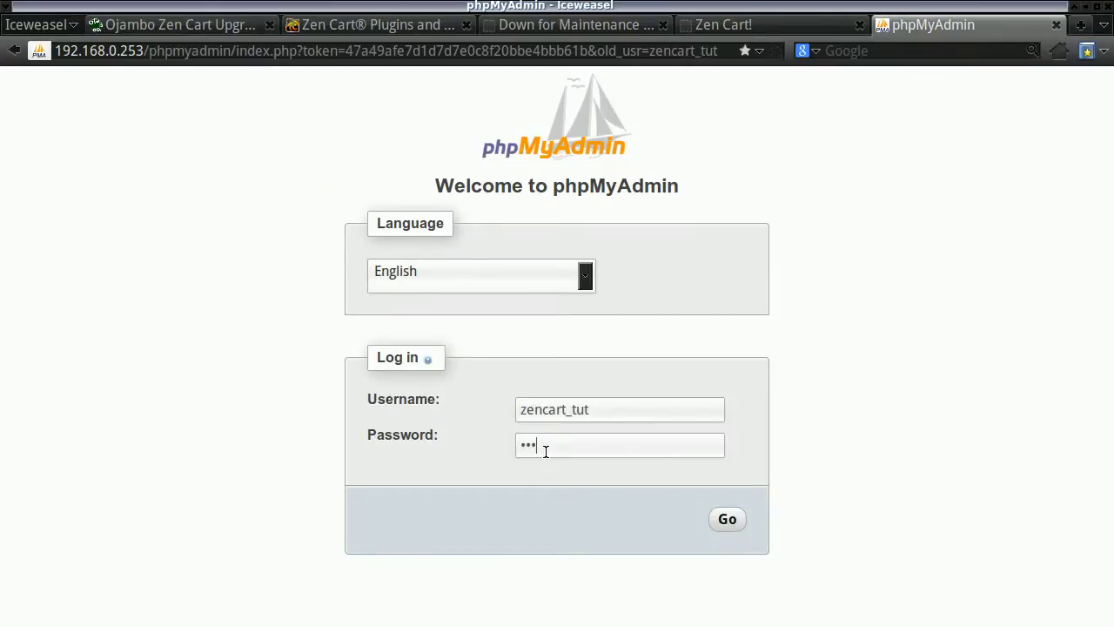
Log in to phpMyAdmin and export zencart_tut as an SQL file, saving the download.
key("Return")
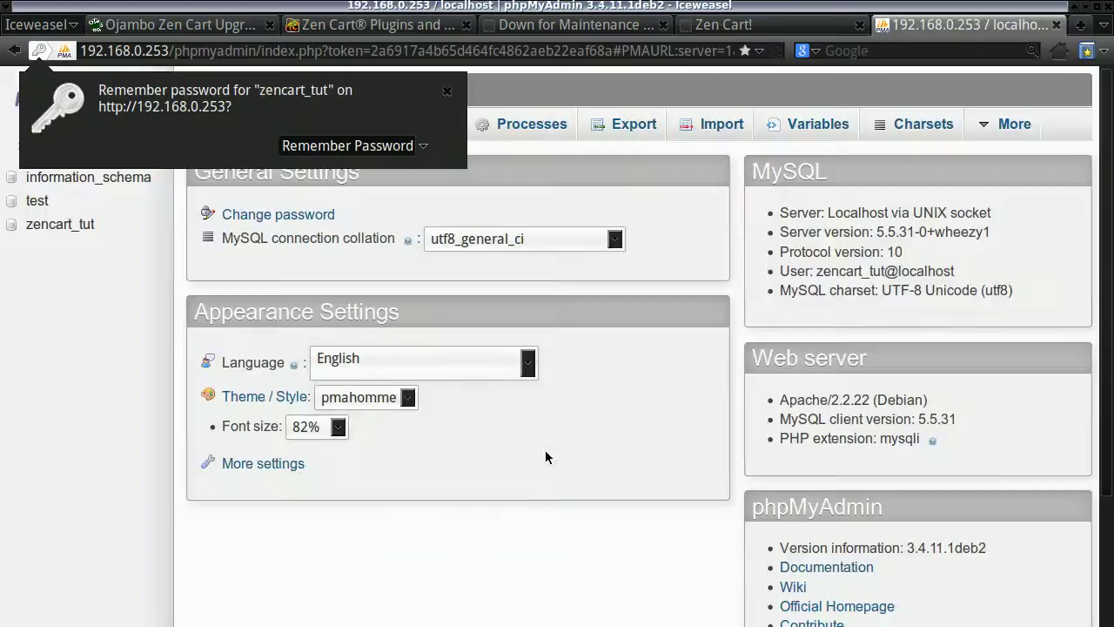
left_click(142, 177)
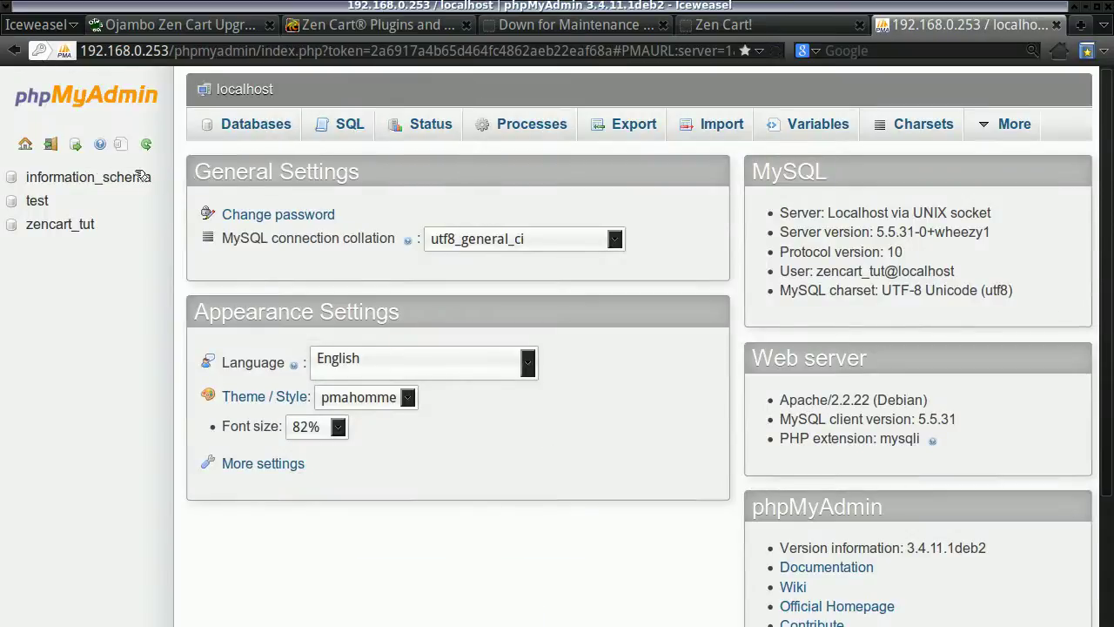
left_click(54, 223)
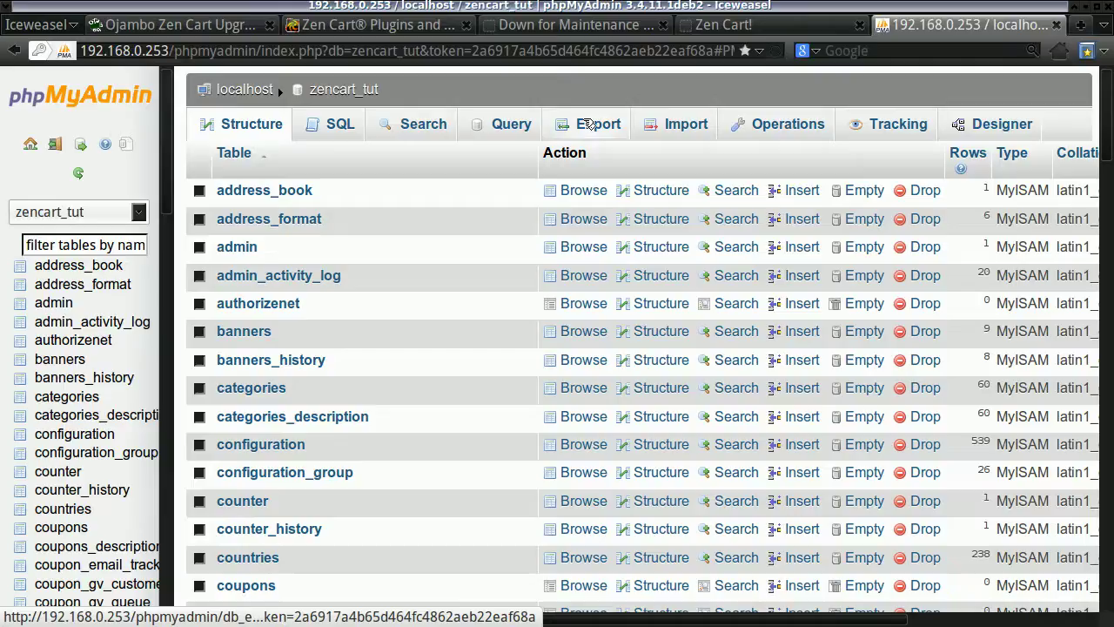
left_click(588, 124)
left_click(230, 436)
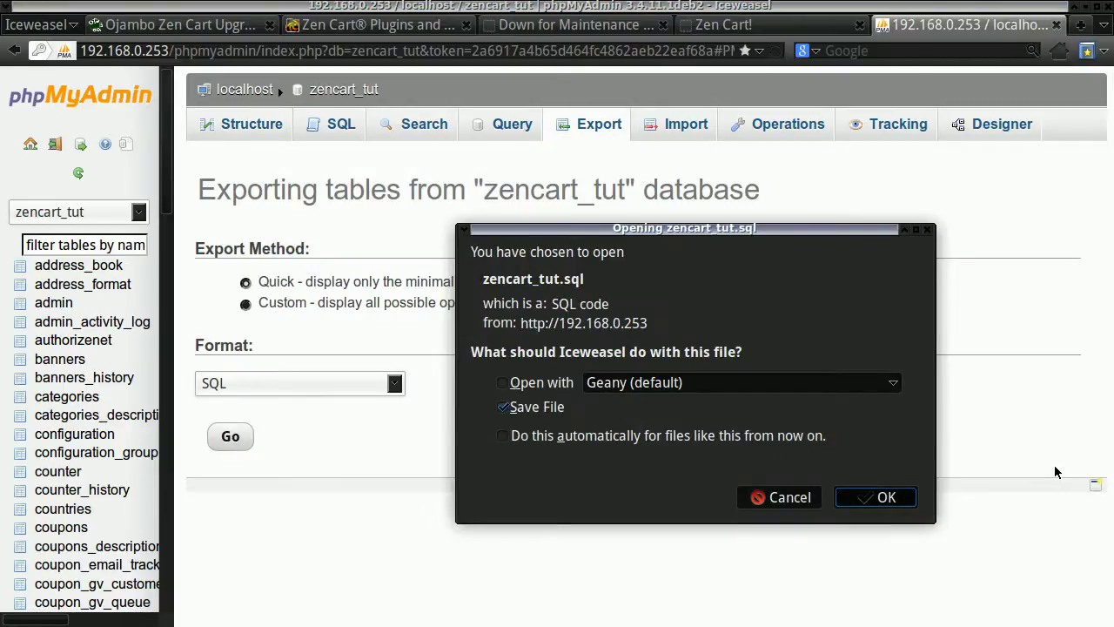
key("Return")
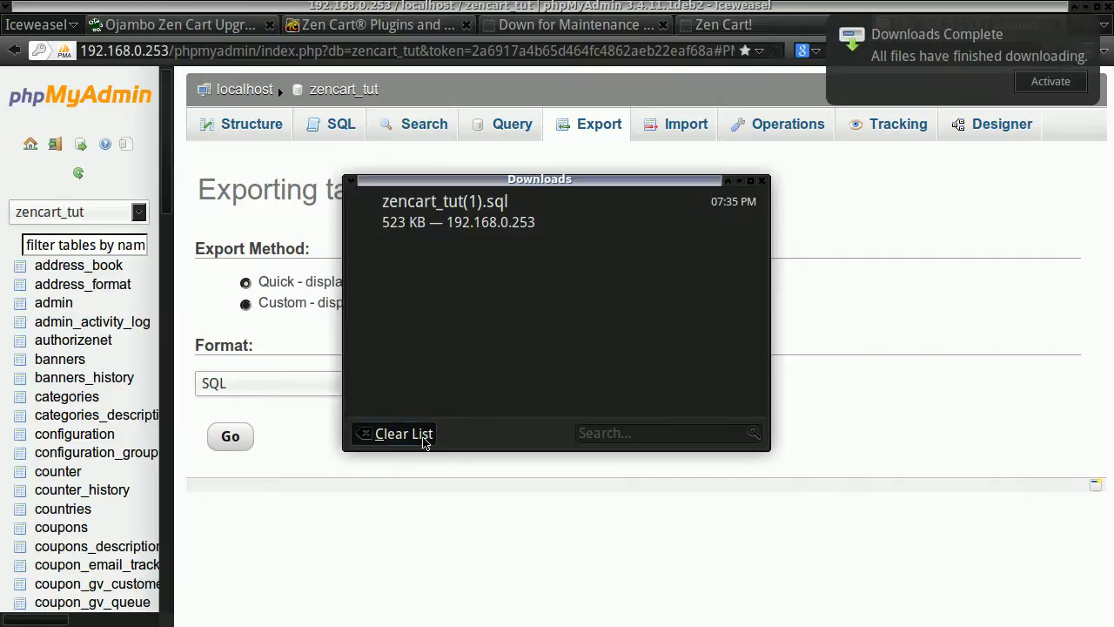
left_click(404, 434)
left_click(761, 180)
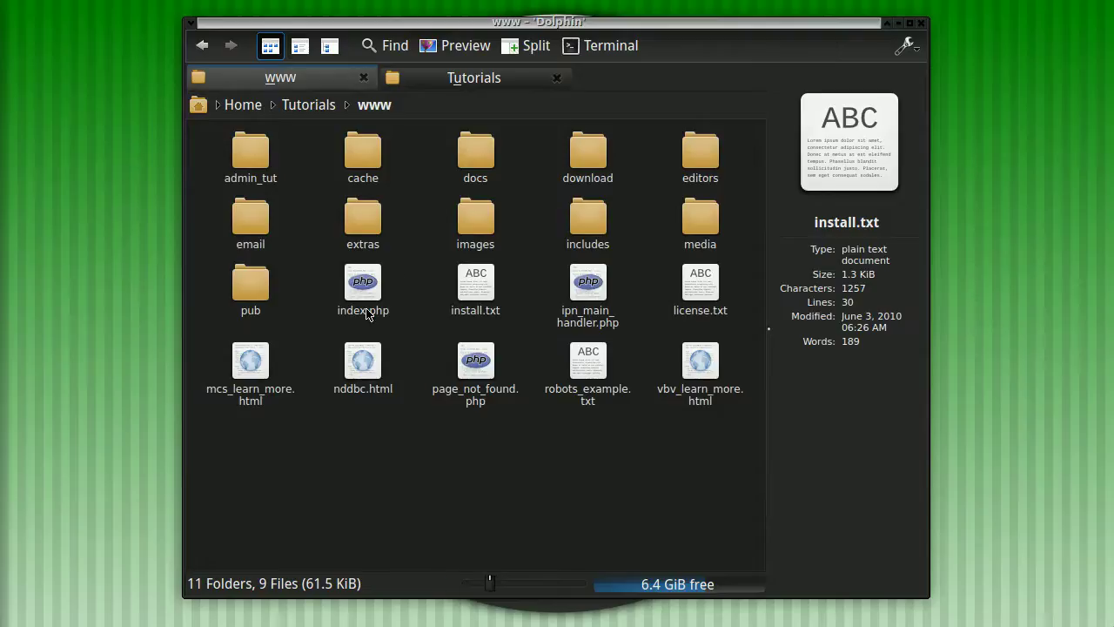
left_click(466, 77)
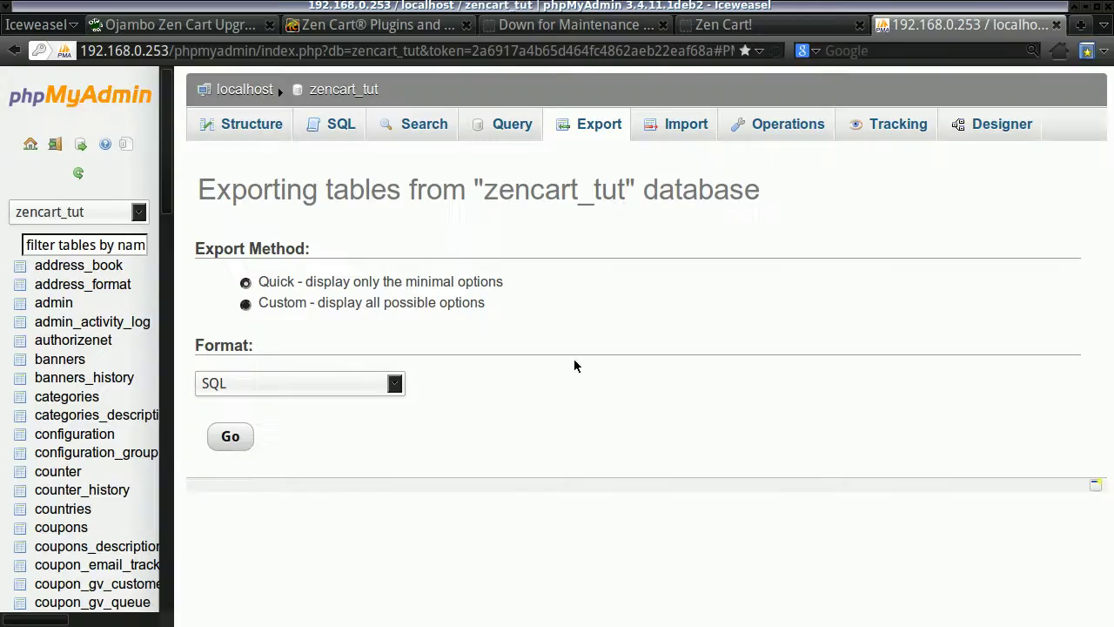
Go through the Payment Modules category to the Dwolla Payment Module page and check its supported versions.
left_click(400, 26)
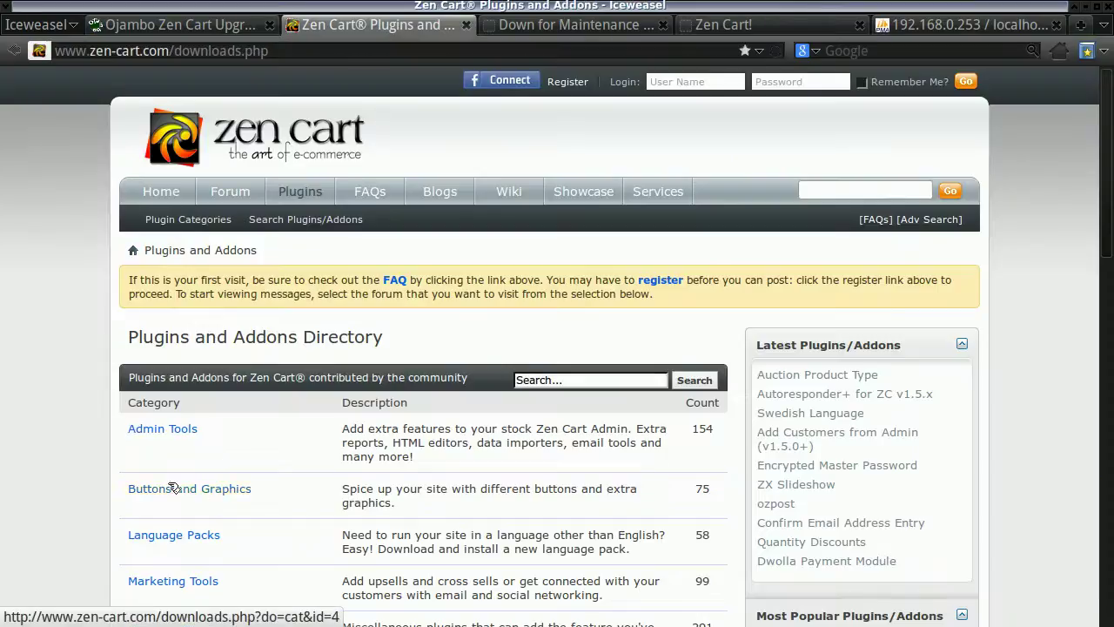
scroll(169, 475, "down", 4)
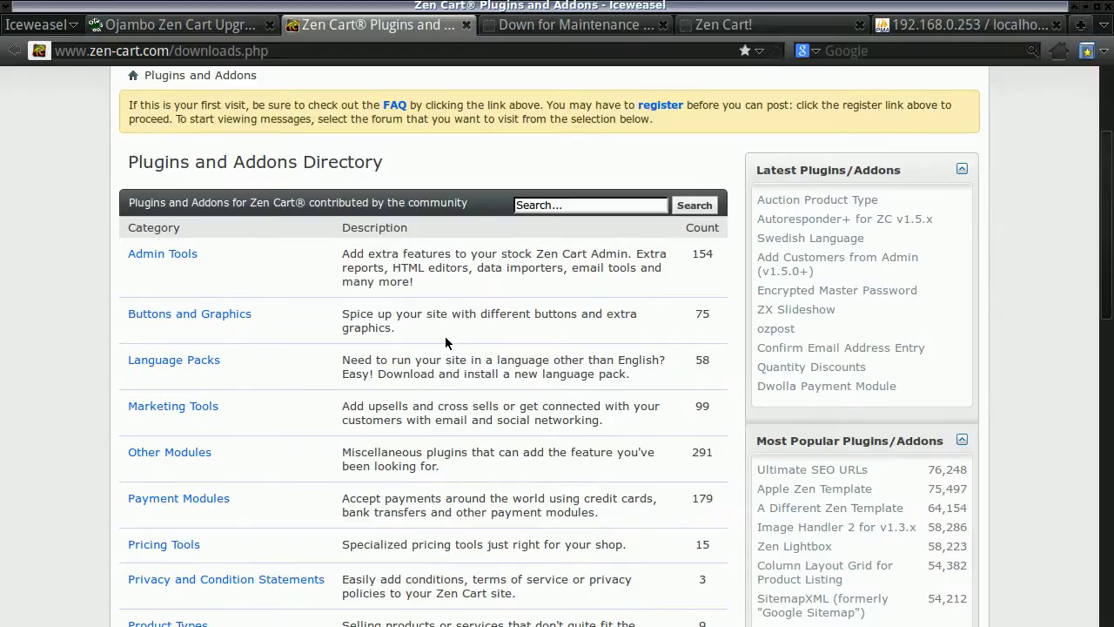
scroll(243, 466, "down", 4)
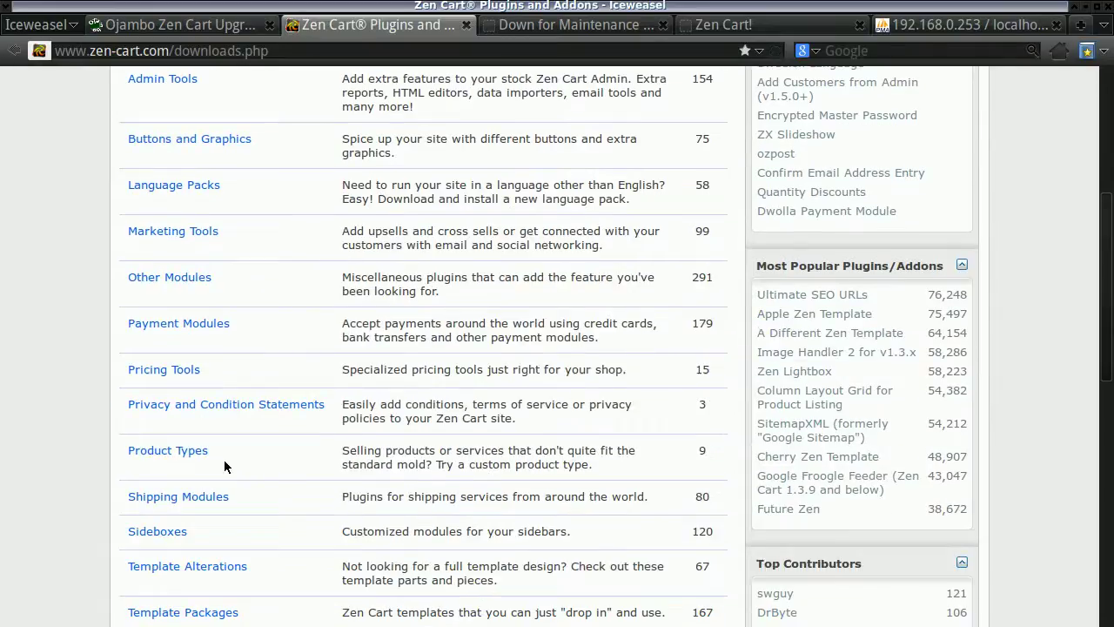
left_click(197, 324)
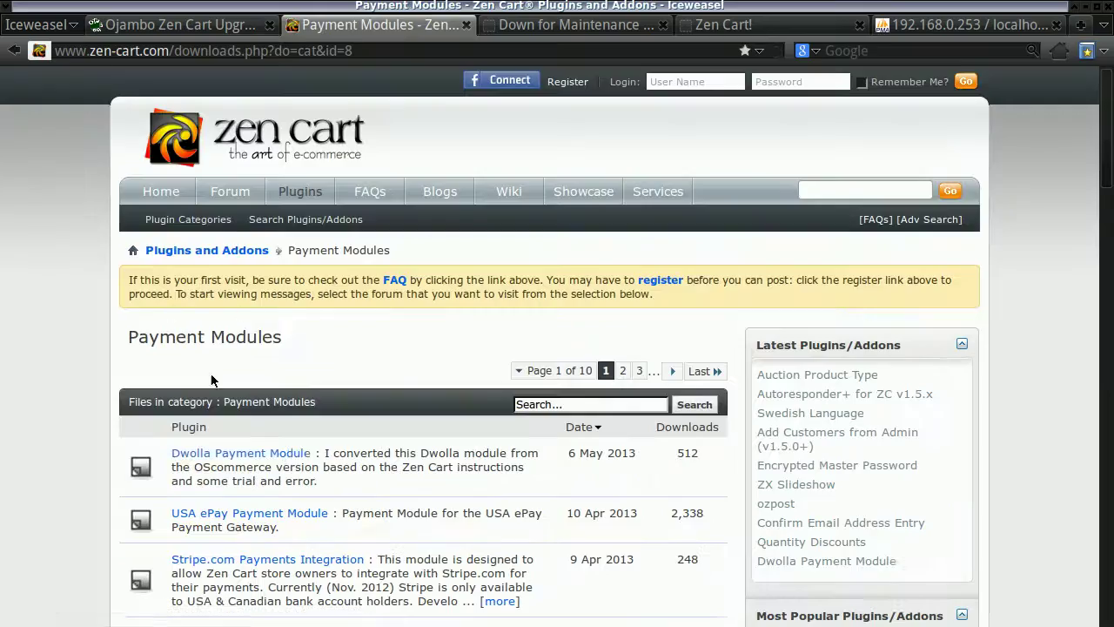
left_click(275, 451)
scroll(279, 450, "down", 4)
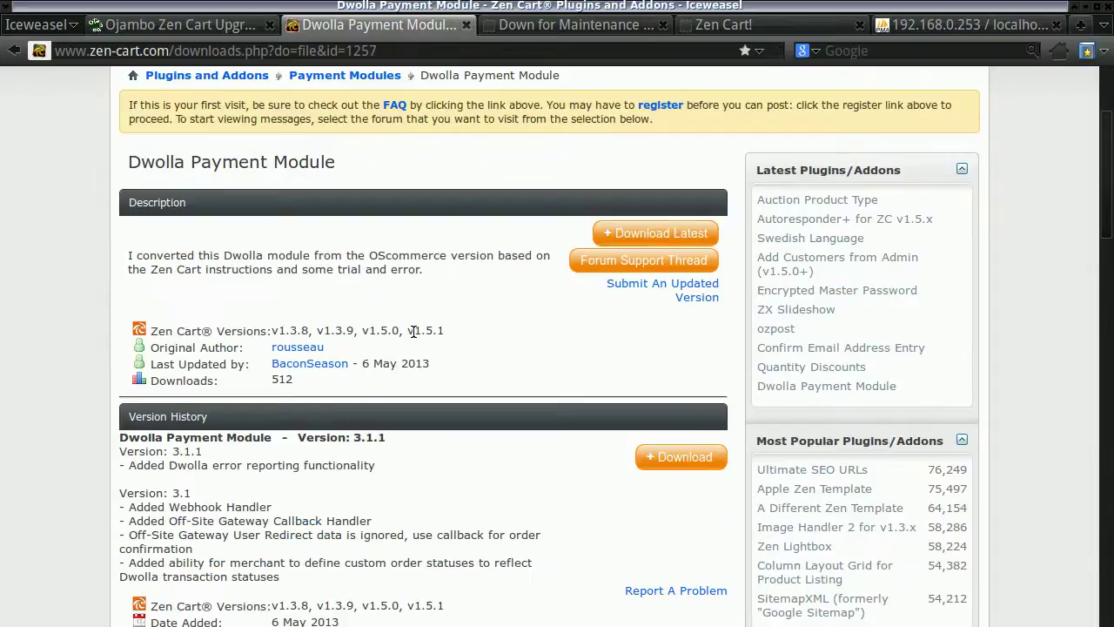
scroll(426, 352, "up", 4)
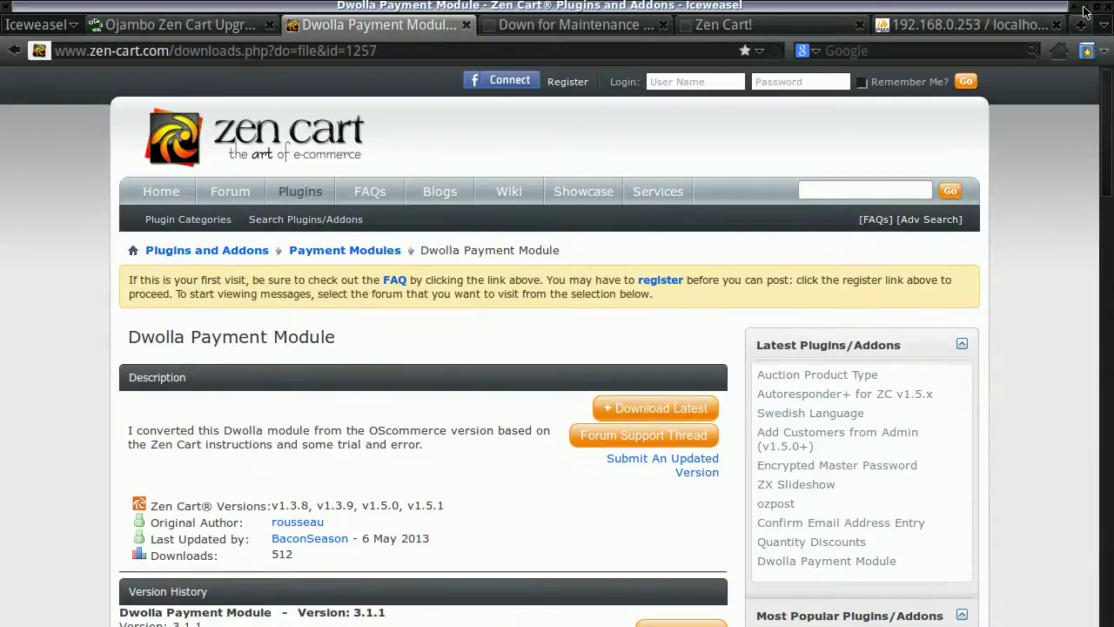
left_click(1086, 11)
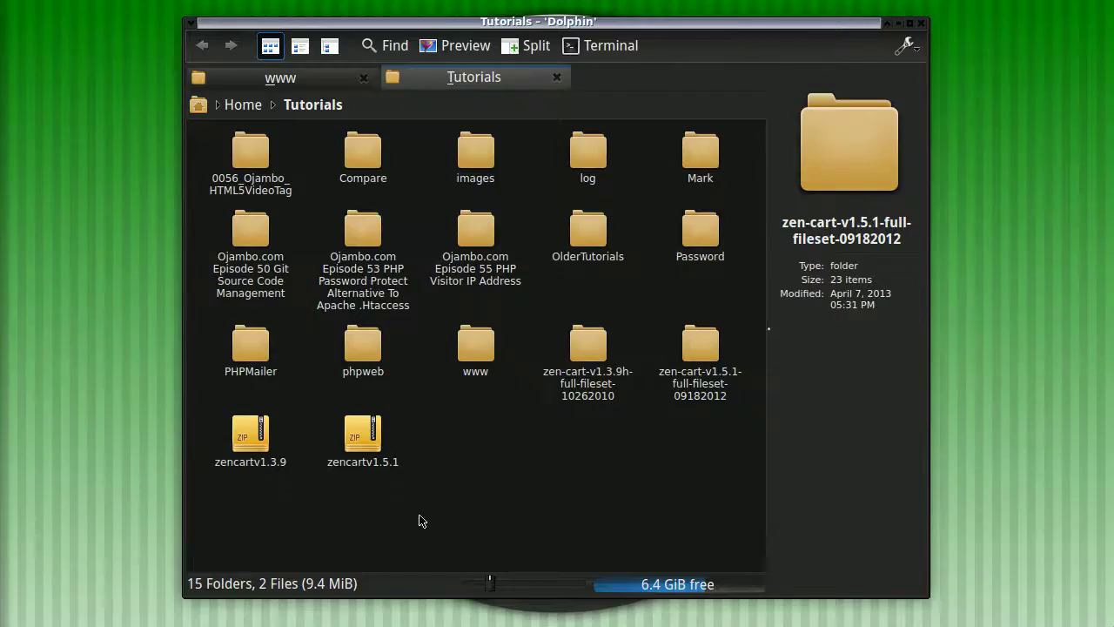
right_click(482, 352)
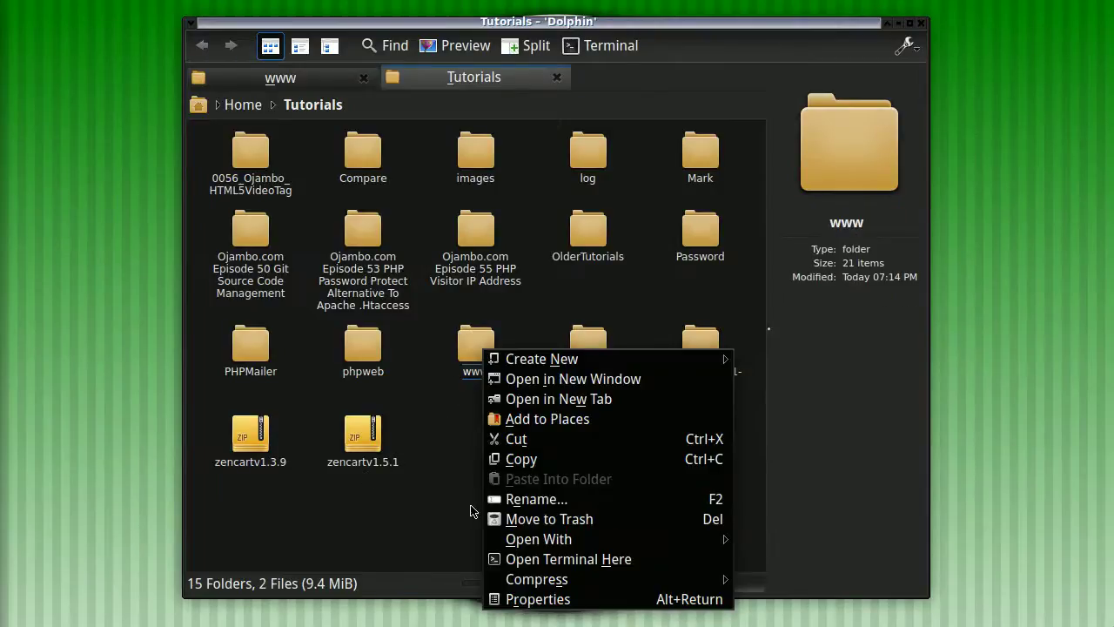
mouse_move(513, 581)
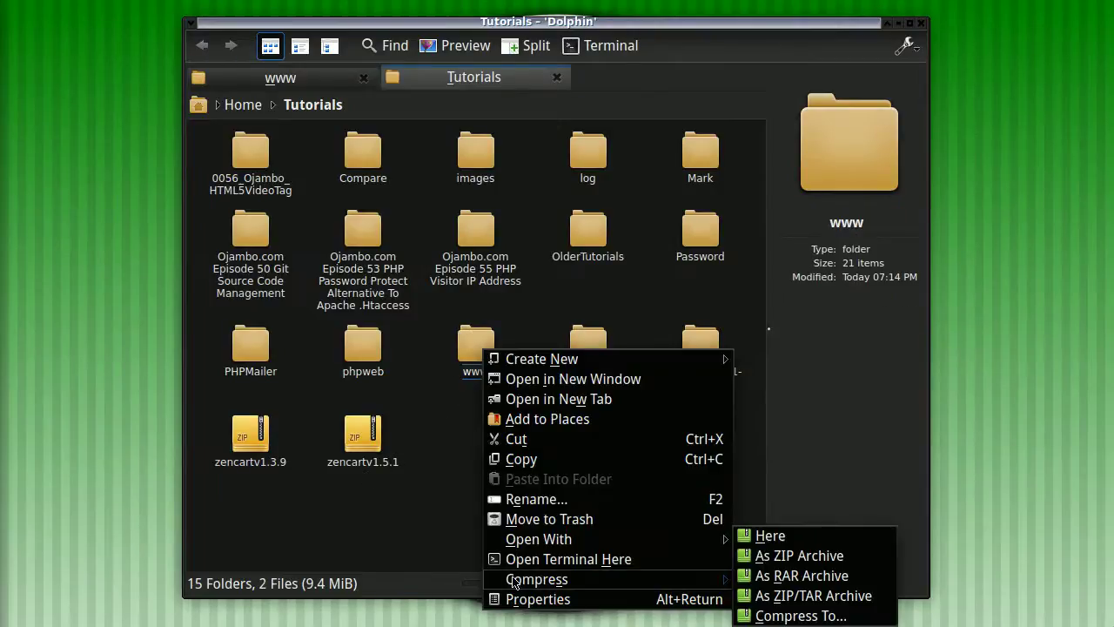
left_click(794, 561)
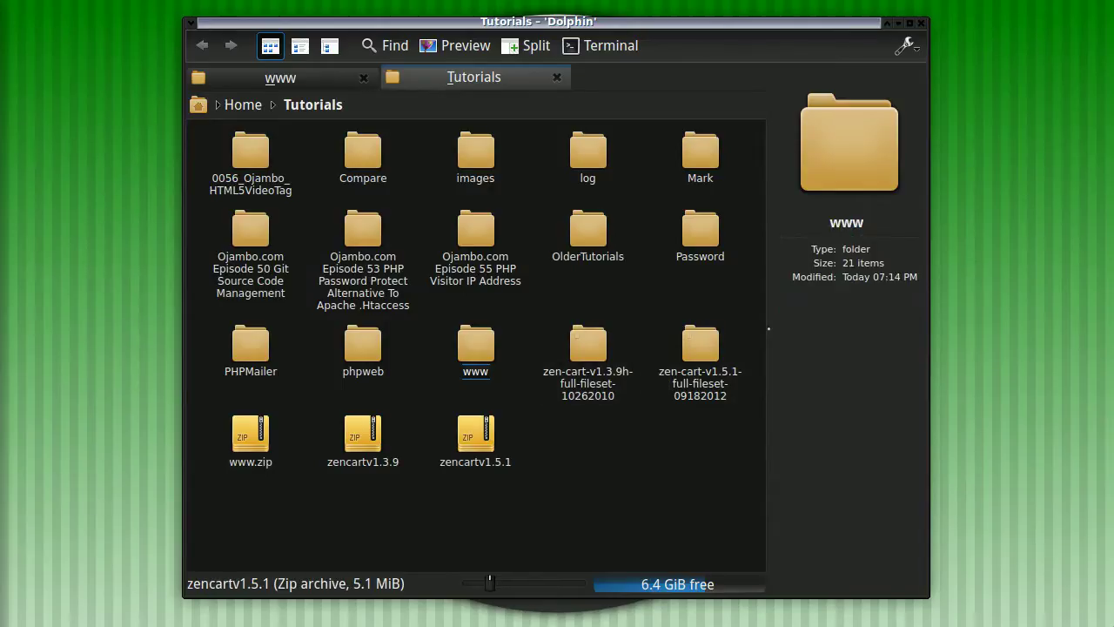
Open a terminal in the Tutorials folder, clear the screen, and erase a mistaken diff command.
key("shift+F4")
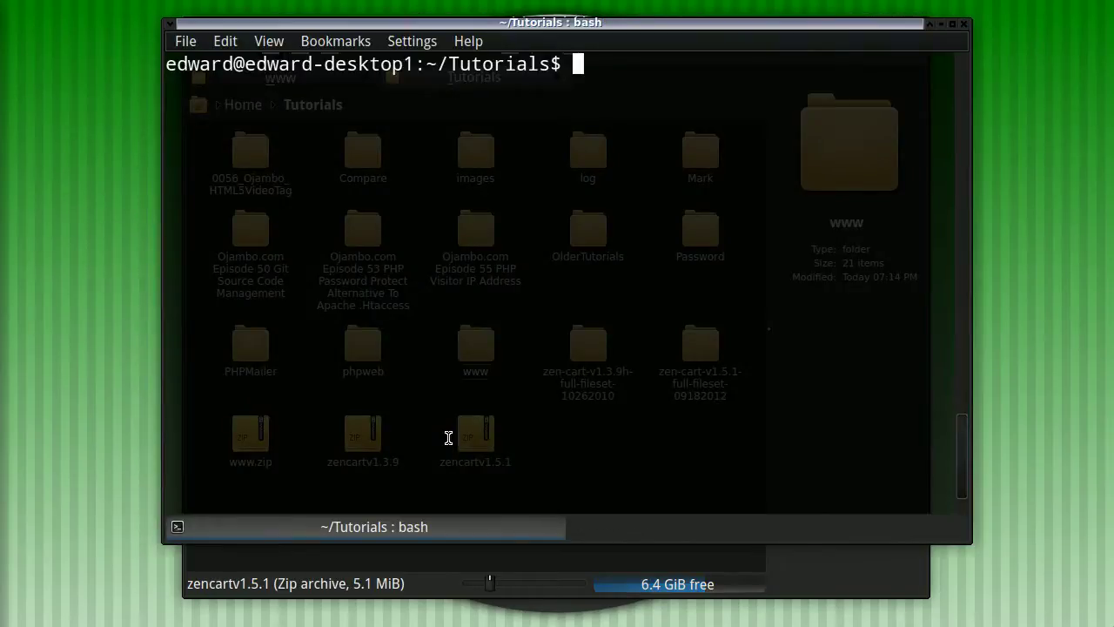
type("clear")
key("Return")
type("diff zen-cart-v1.5.1-full-fileset-09182012/ www/")
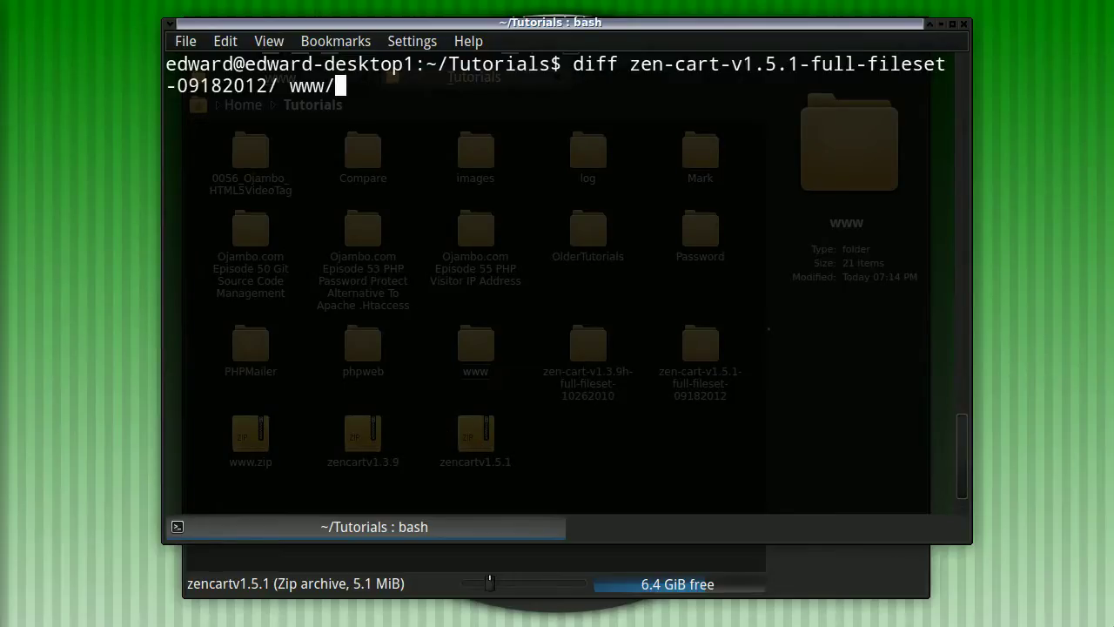
key("Up")
key("BackSpace")
key("BackSpace")
key("BackSpace")
key("BackSpace")
key("BackSpace")
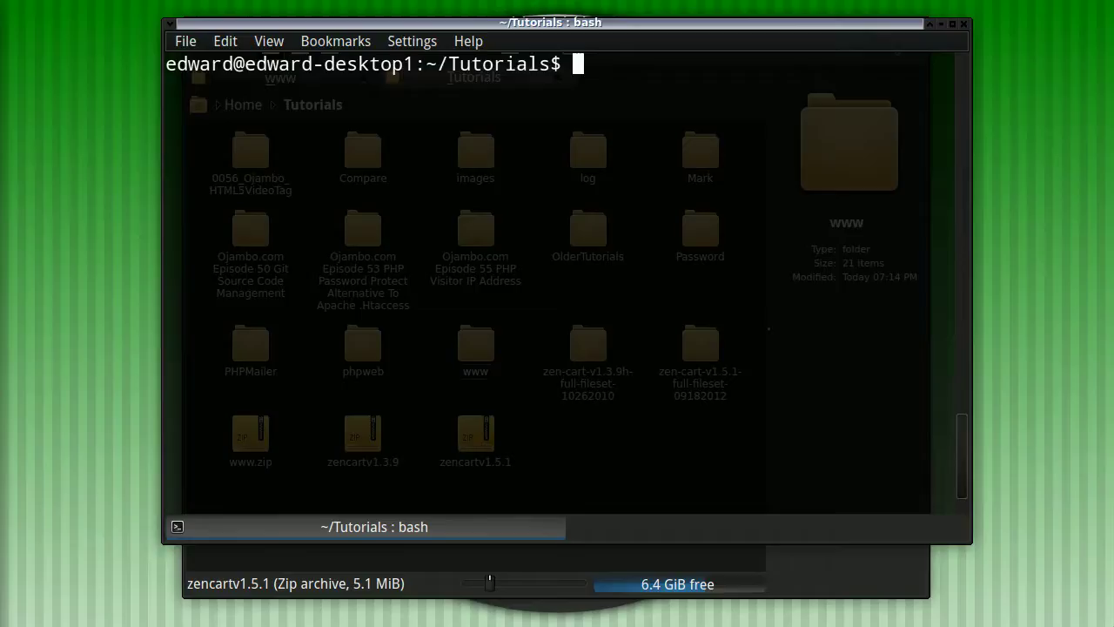
Run diff between zen-cart-v1.3.9h-full-fileset-10262010/ and www/.
type("diff zencar")
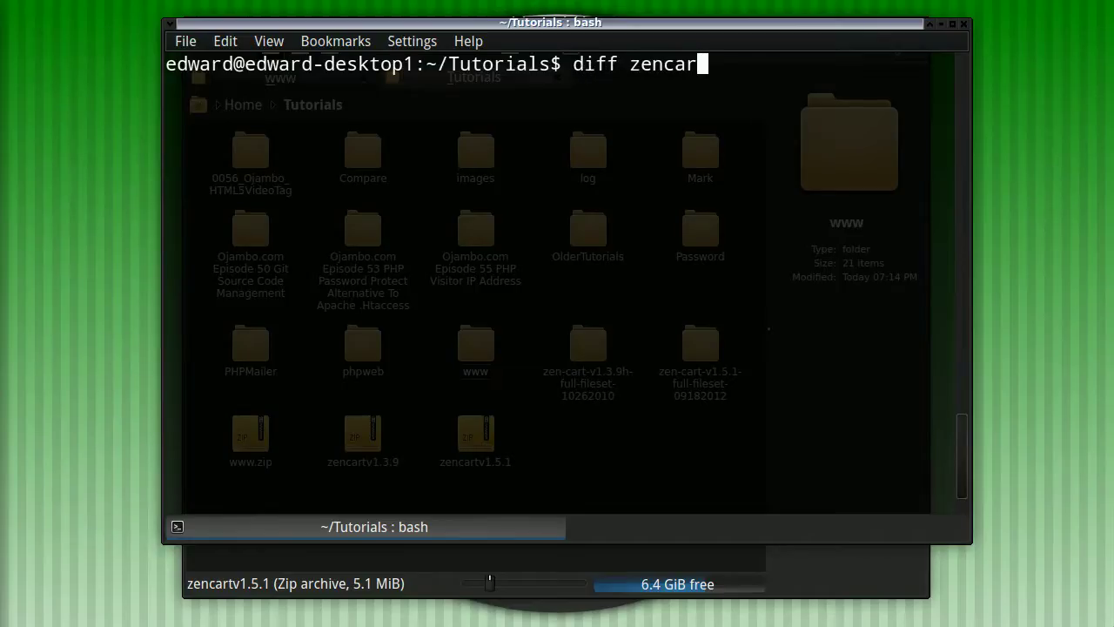
key("BackSpace")
key("BackSpace")
key("BackSpace")
type("-c")
key("Tab")
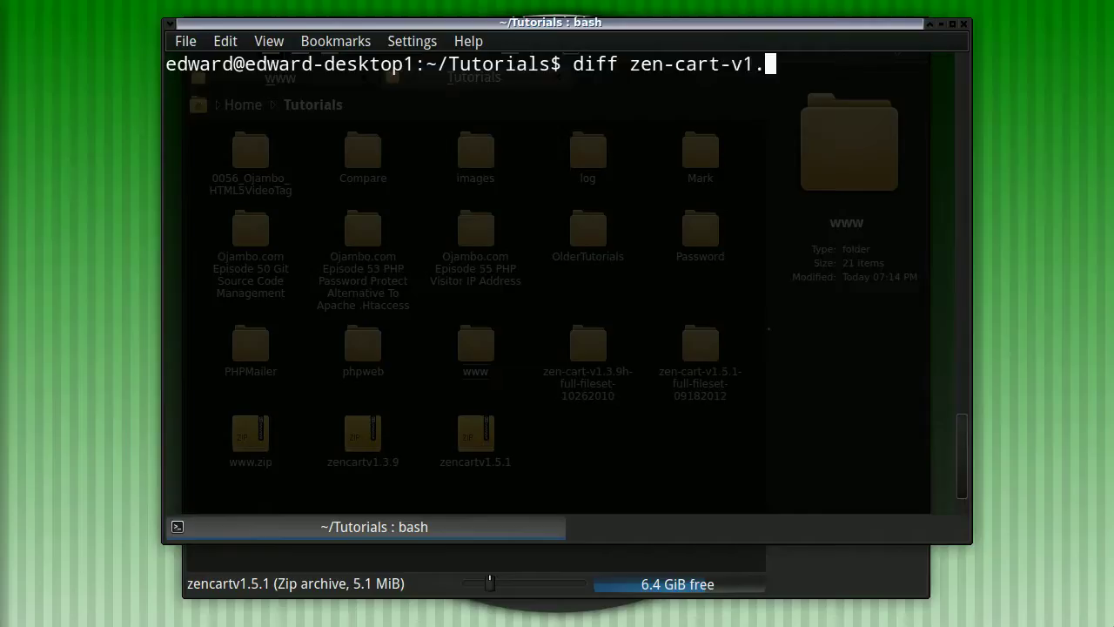
type("3")
key("Tab")
type("ww")
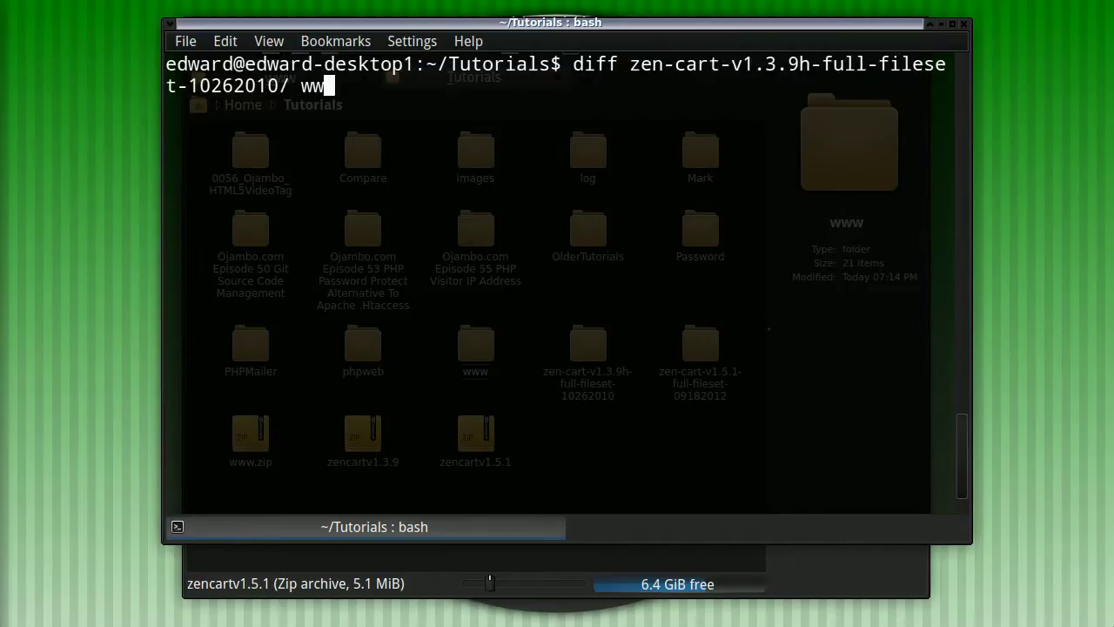
type("w")
type("/")
key("Return")
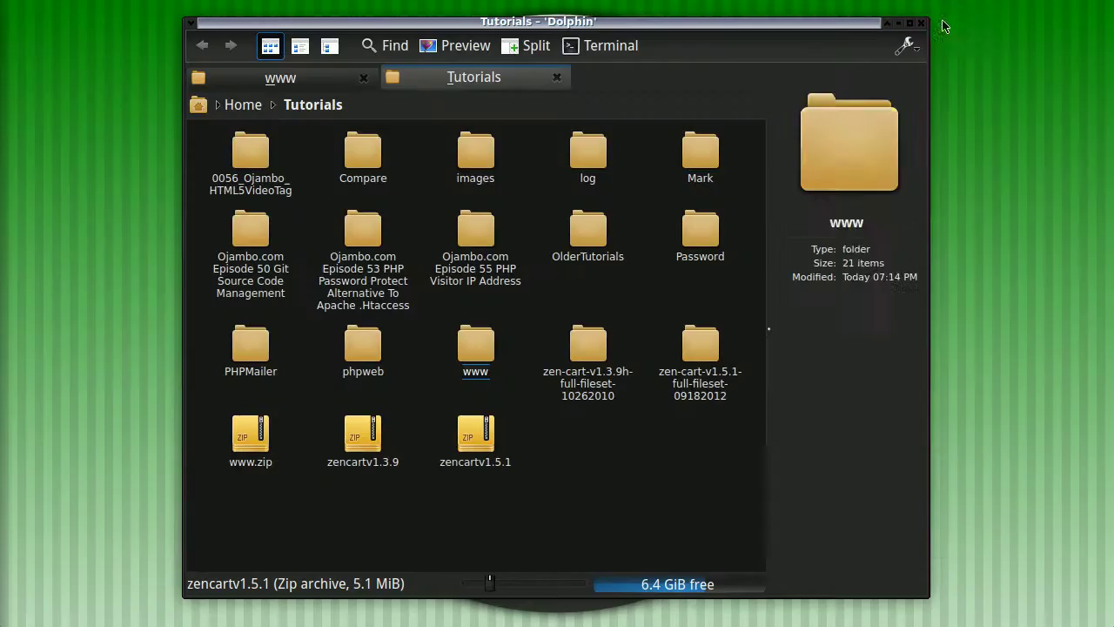
left_click(942, 24)
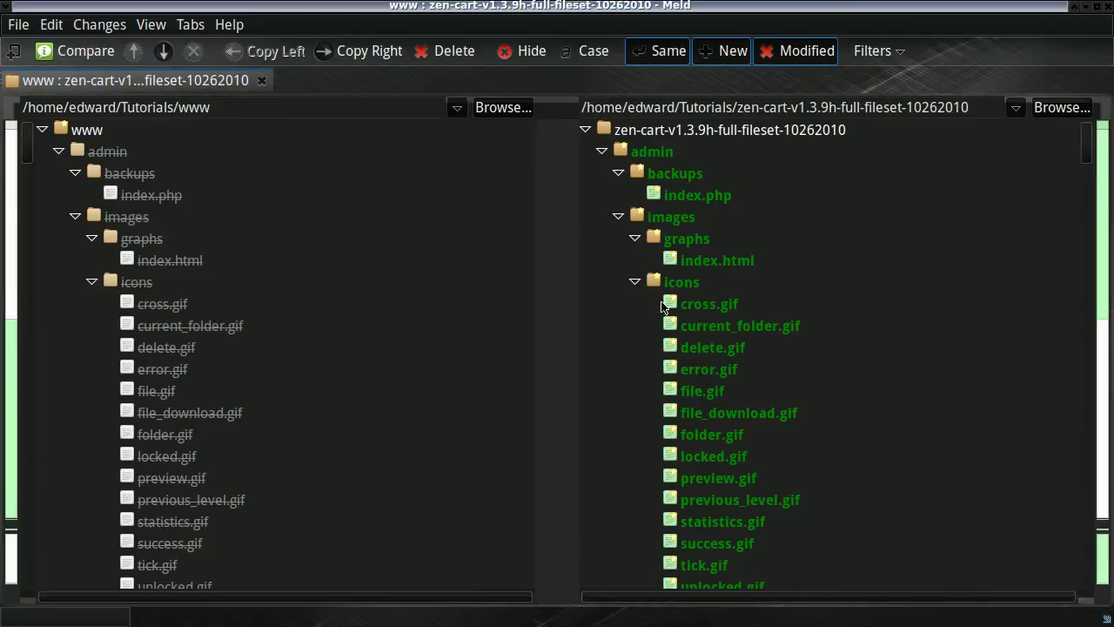
mouse_move(1088, 148)
left_mouse_down()
mouse_move(1069, 514)
mouse_move(1086, 590)
mouse_move(1087, 143)
left_mouse_up()
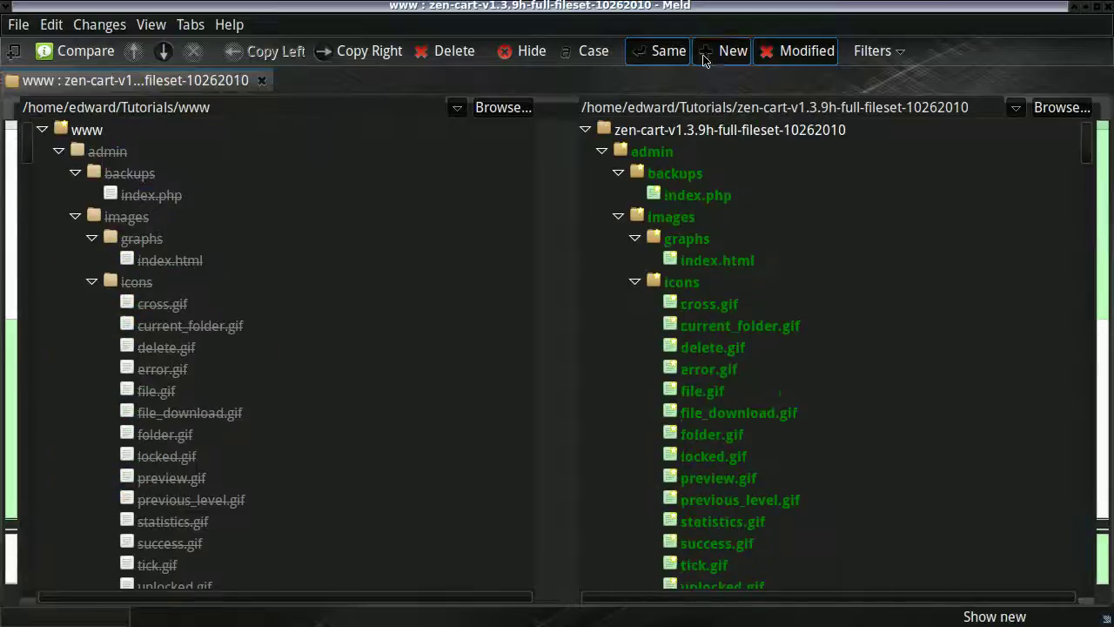
left_click(1088, 7)
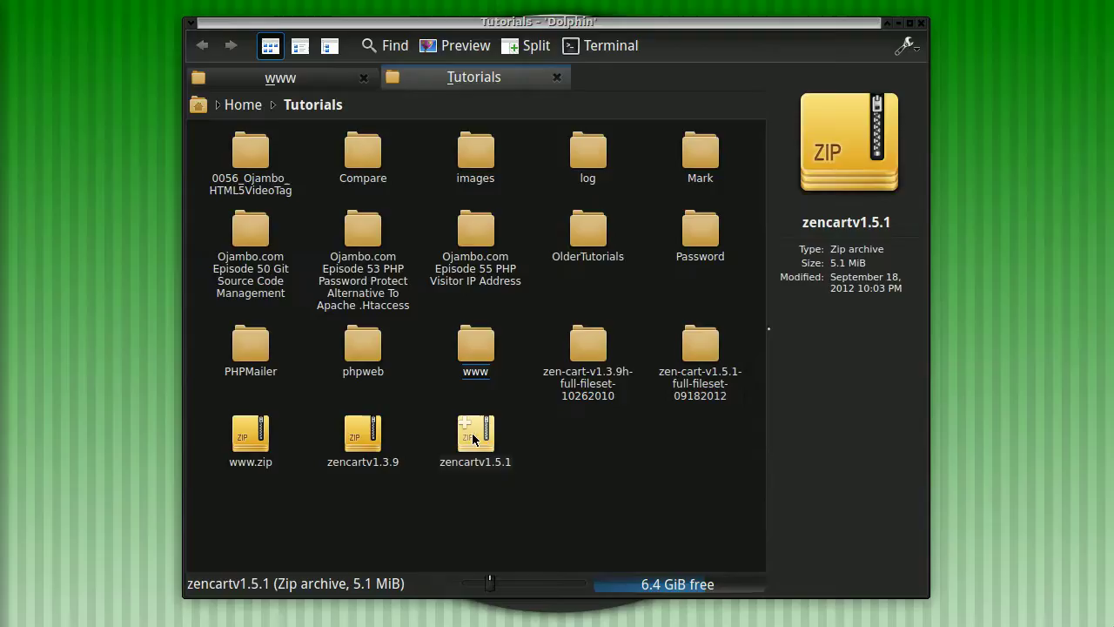
left_click(700, 349)
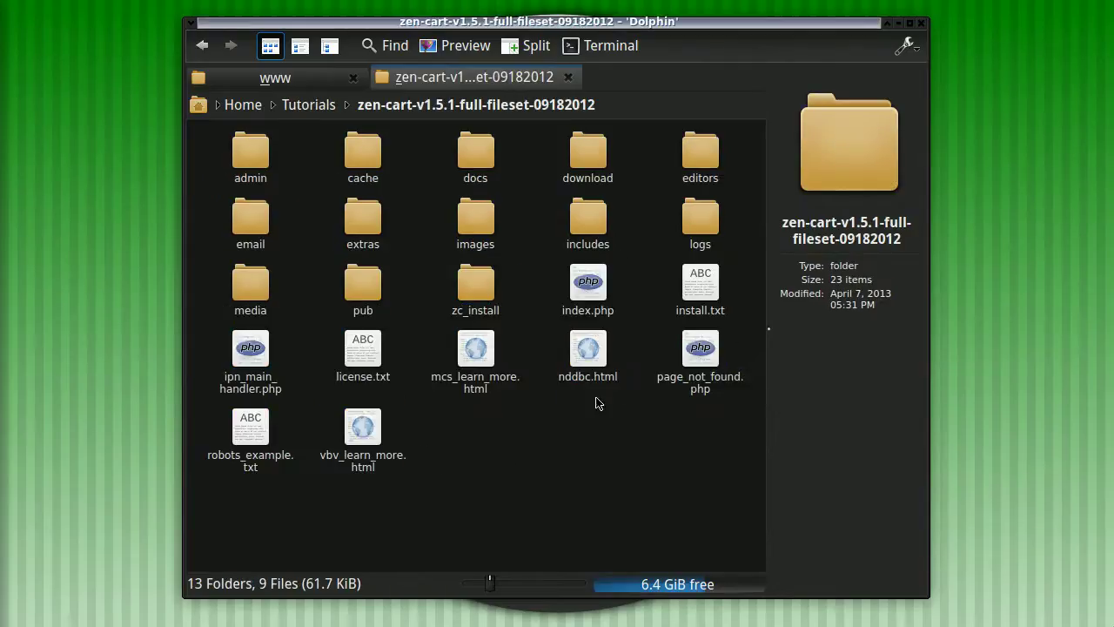
key("ctrl+a")
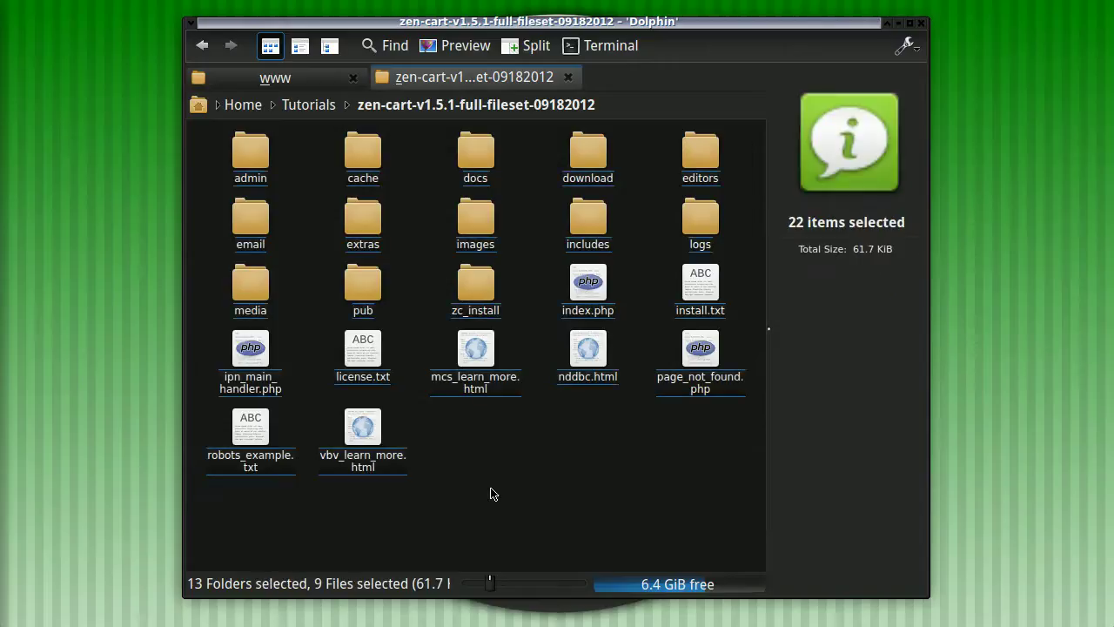
left_click(265, 78)
right_click(396, 485)
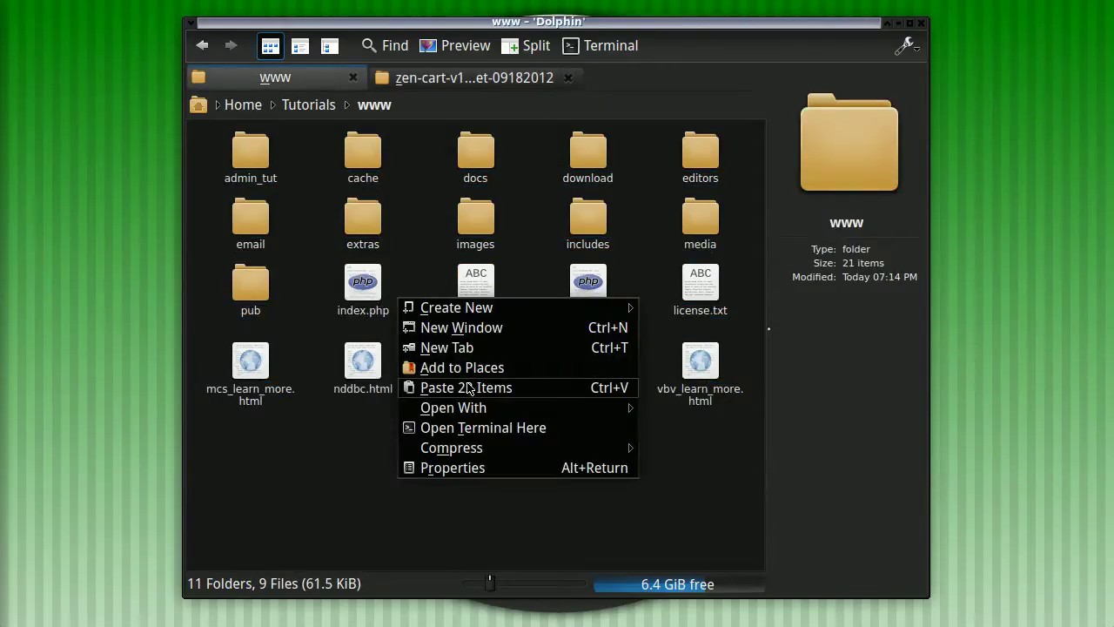
left_click(466, 388)
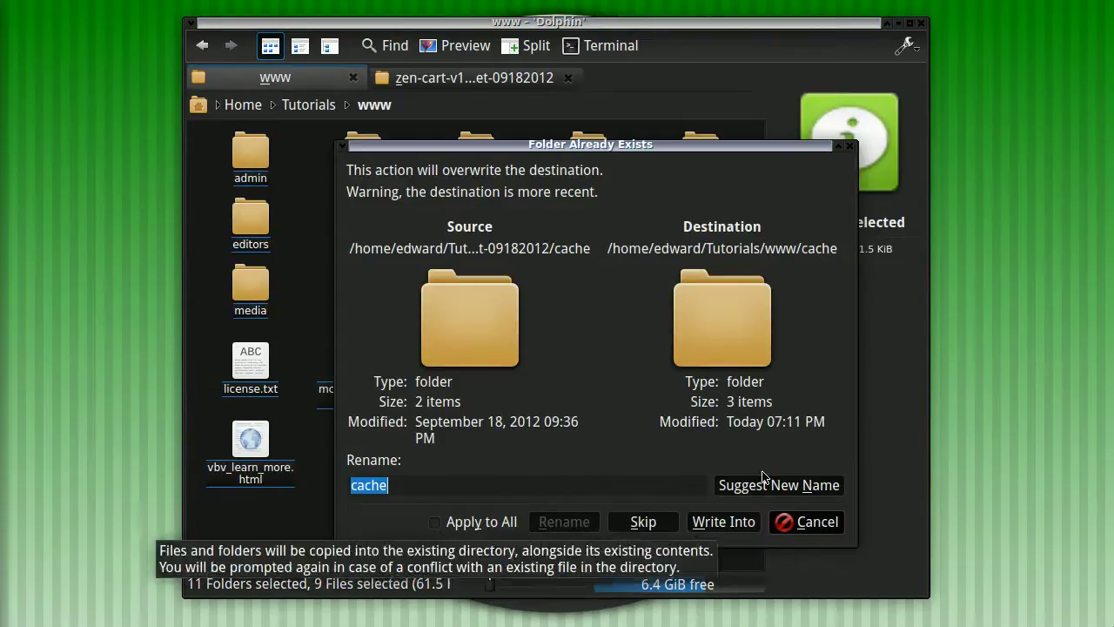
Resolve the conflicts by merging all folders and overwriting all existing files.
left_click(436, 522)
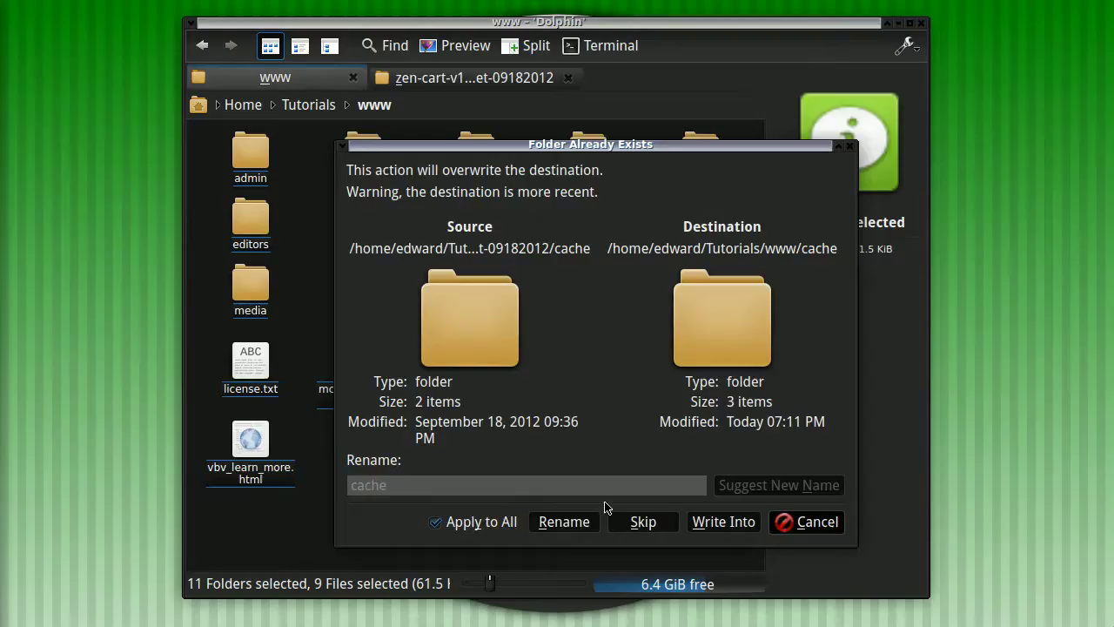
left_click(717, 524)
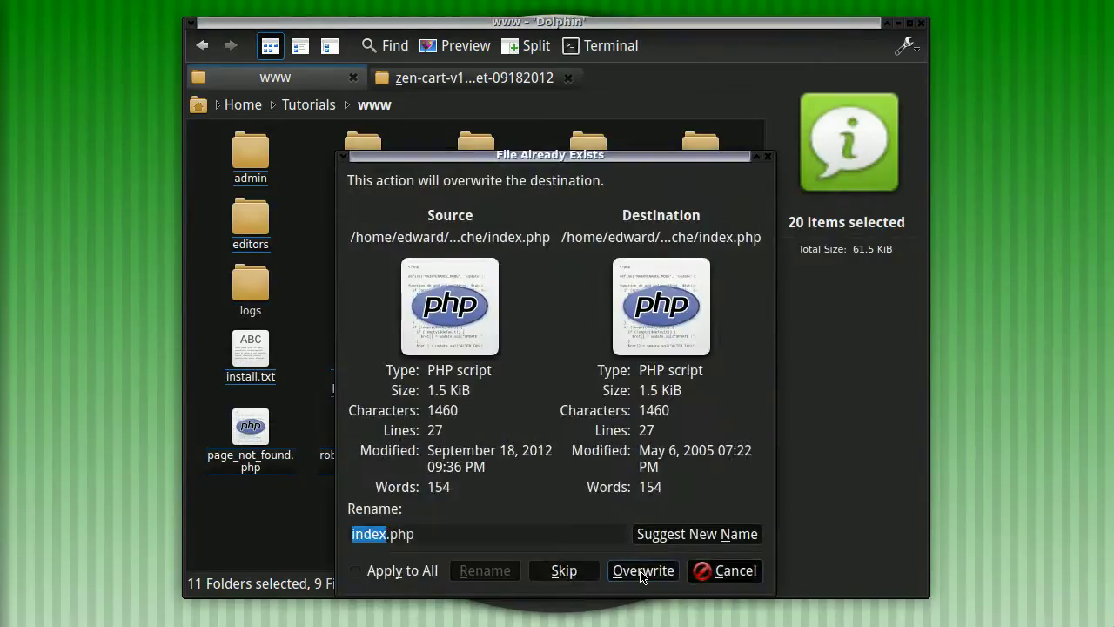
left_click(641, 573)
left_click(385, 574)
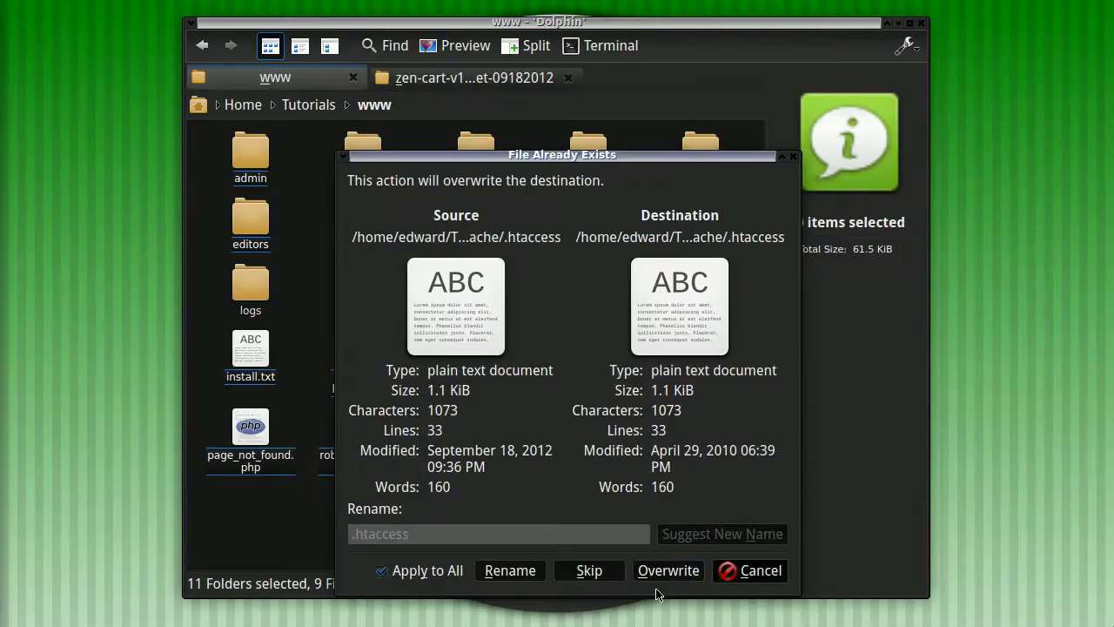
left_click(644, 572)
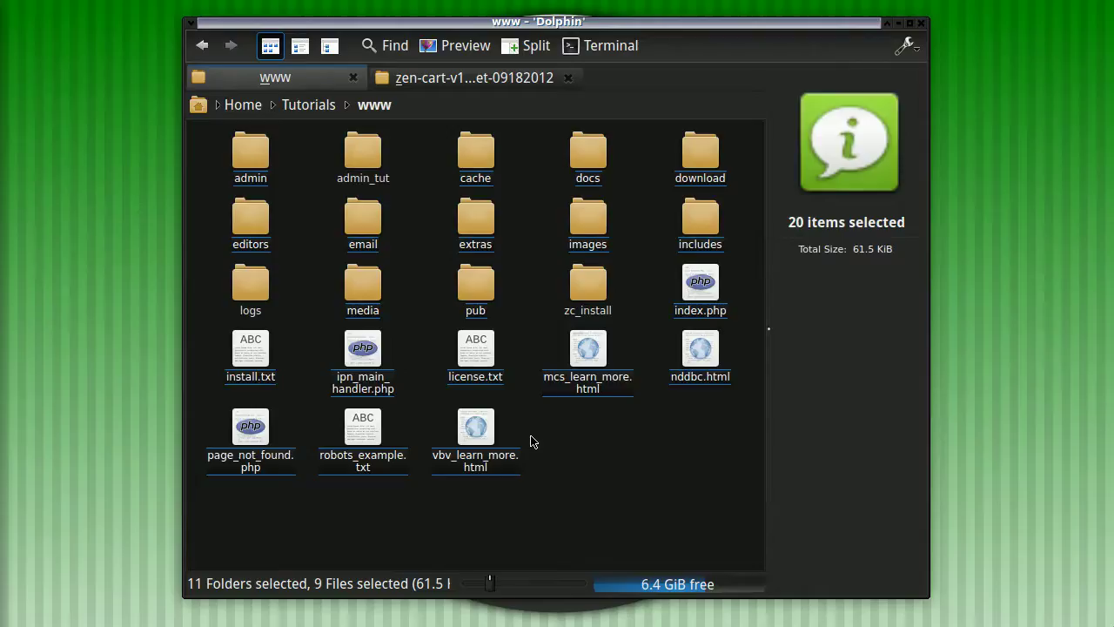
left_click(622, 266)
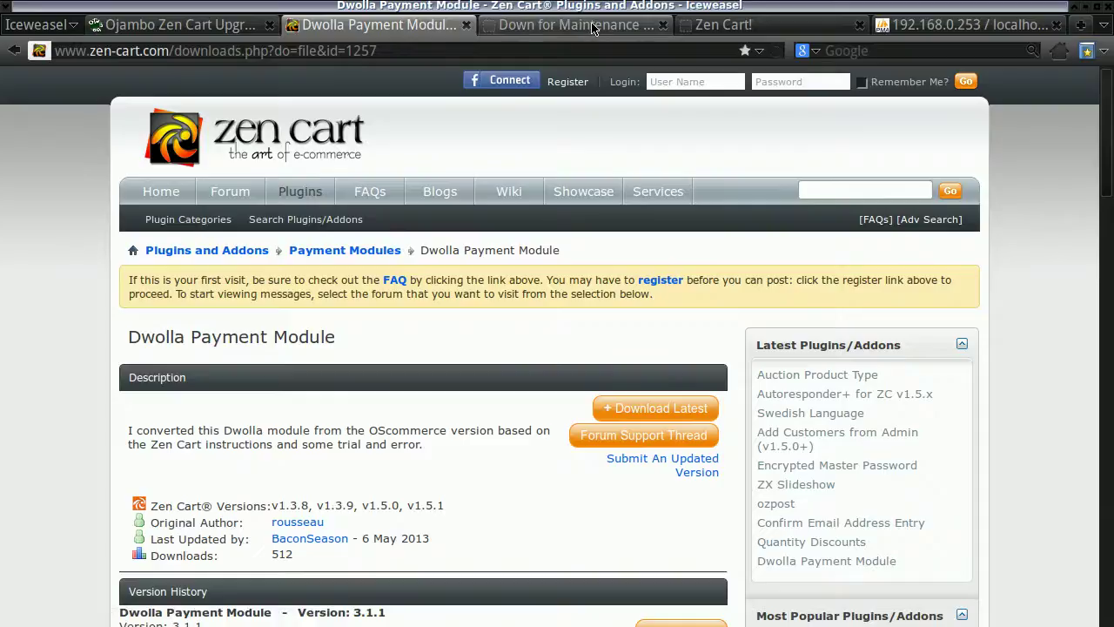
Load ojambotutorials.local/zc_install in the storefront tab.
left_click(592, 26)
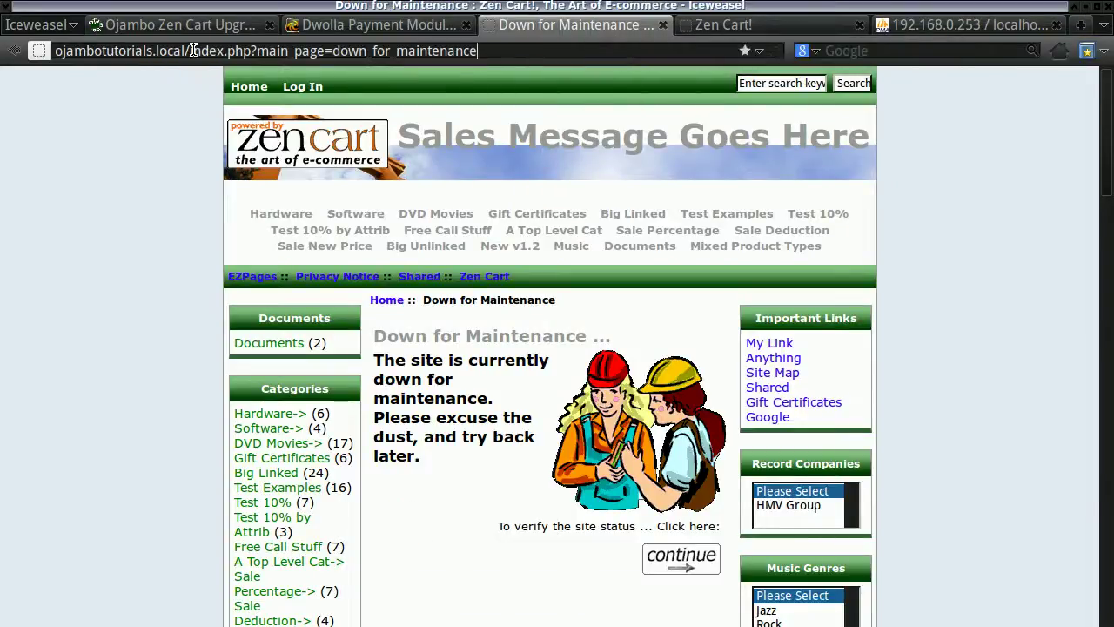
left_click_drag(192, 50, 505, 64)
key("BackSpace")
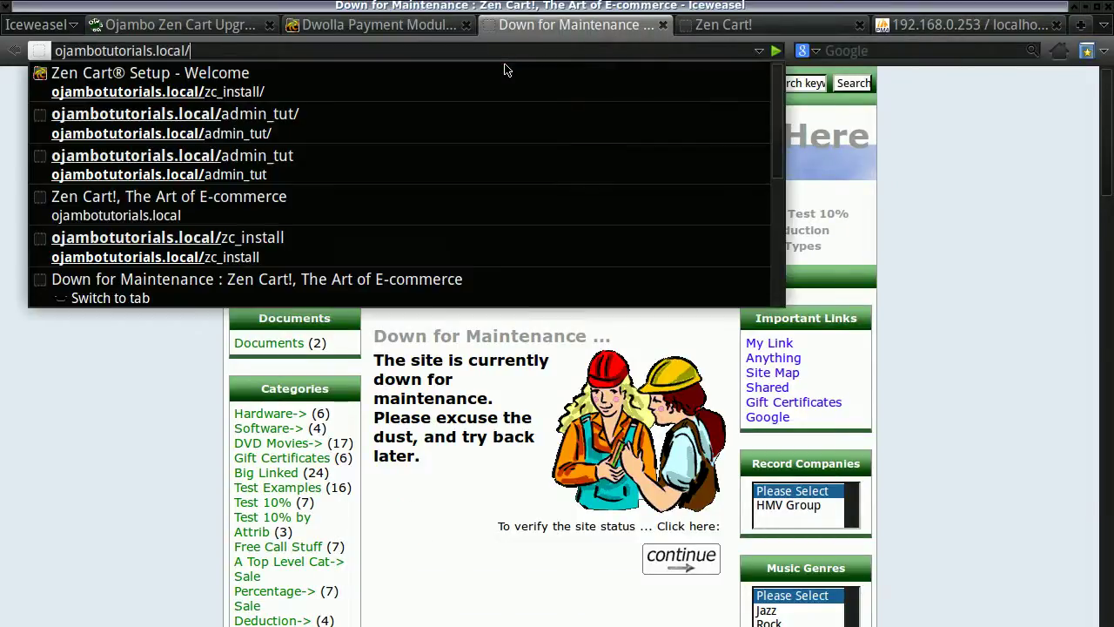
key("Return")
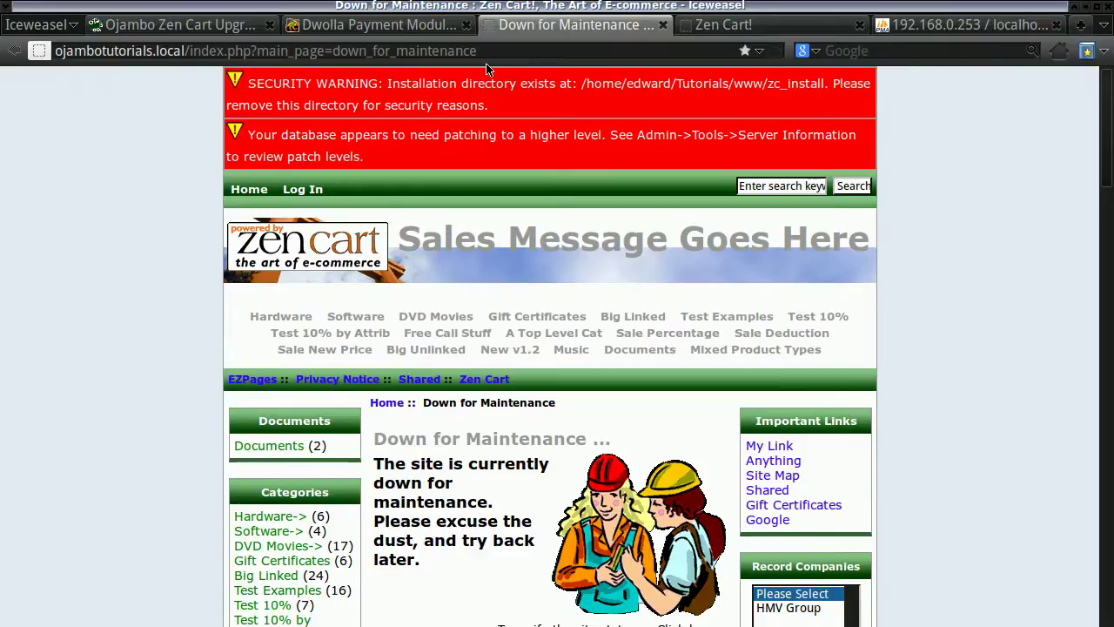
left_click_drag(191, 51, 504, 51)
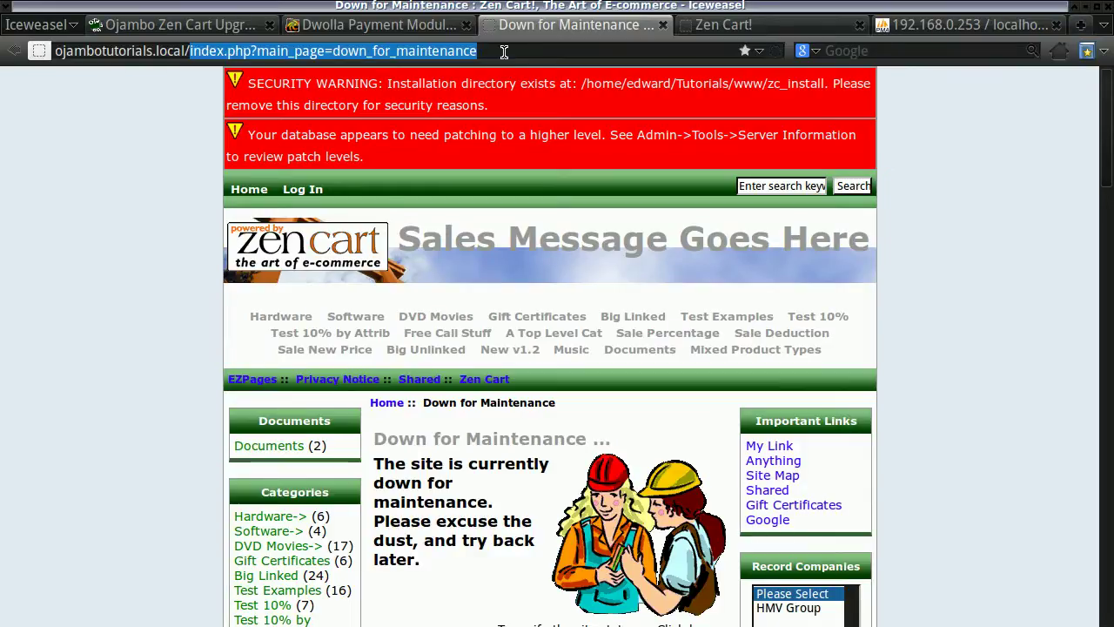
key("BackSpace")
type("zc_")
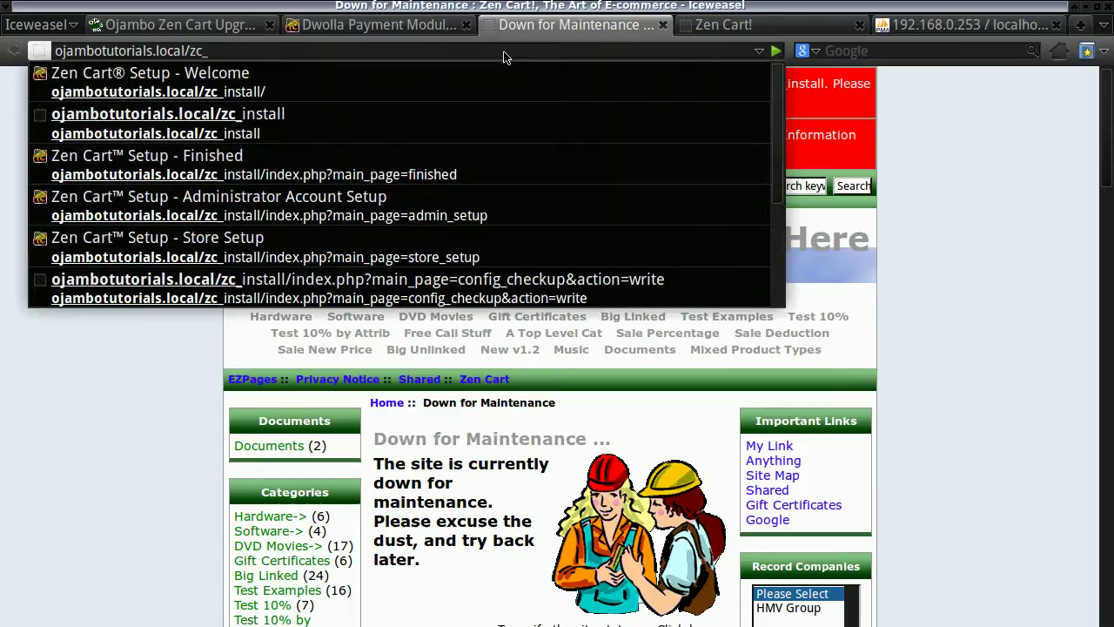
type("install")
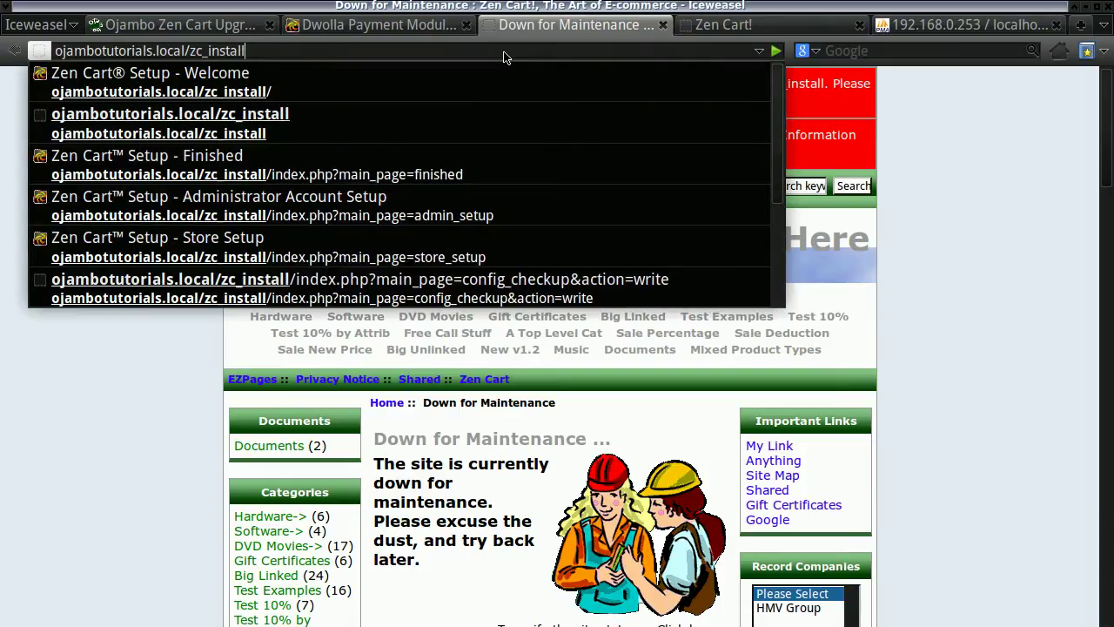
key("Return")
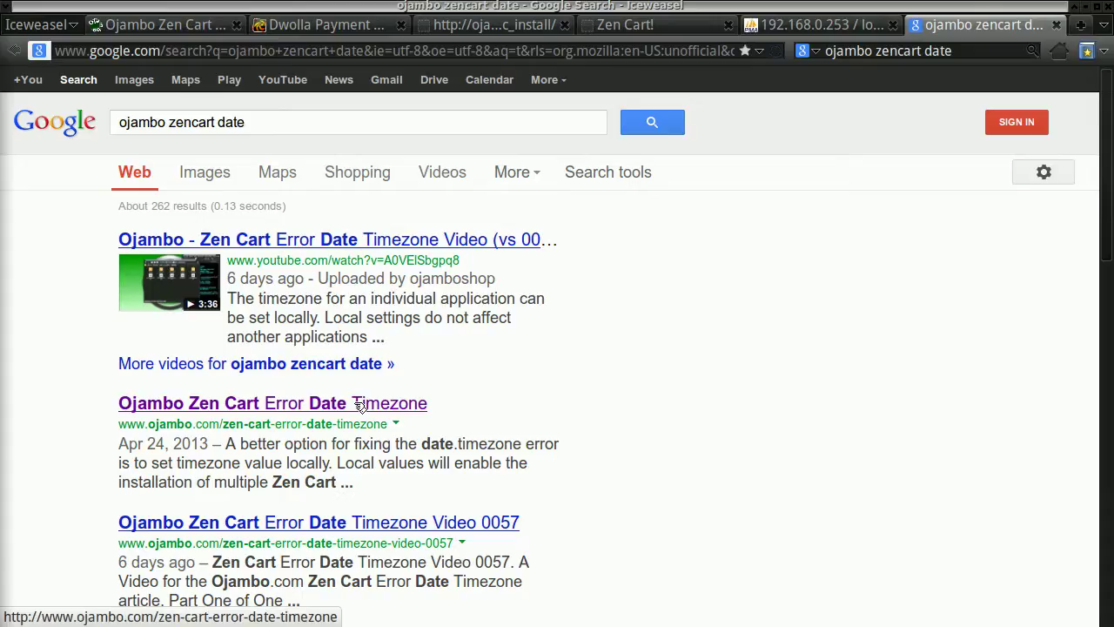
Copy the ini_set date.timezone line from Ojambo's Zen Cart timezone article.
left_click(194, 430)
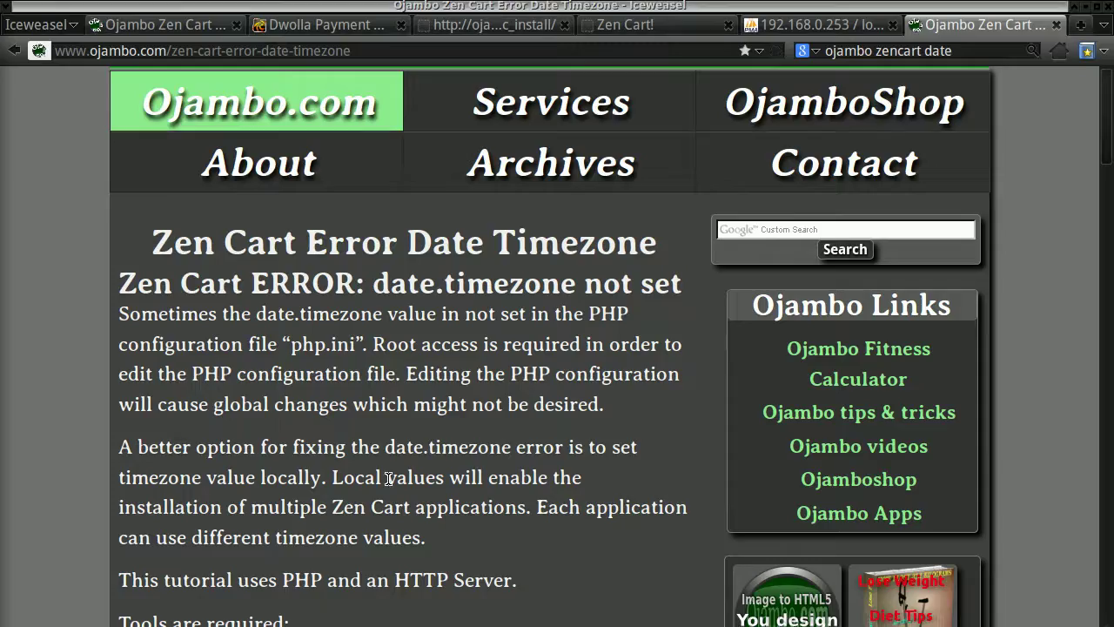
scroll(389, 478, "down", 10)
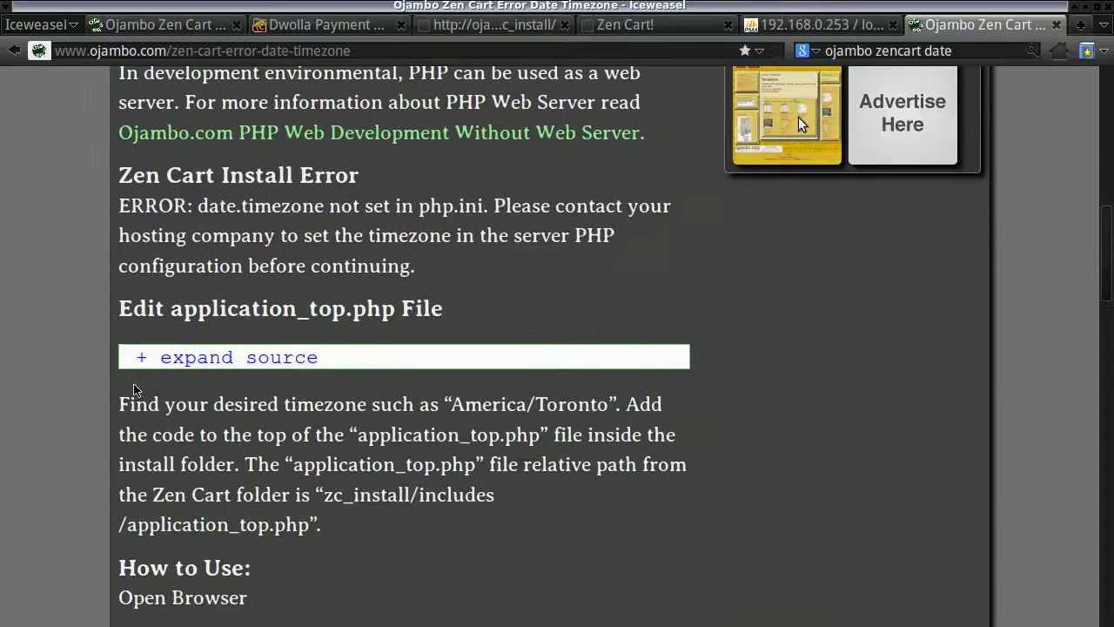
left_click(148, 357)
scroll(248, 370, "down", 5)
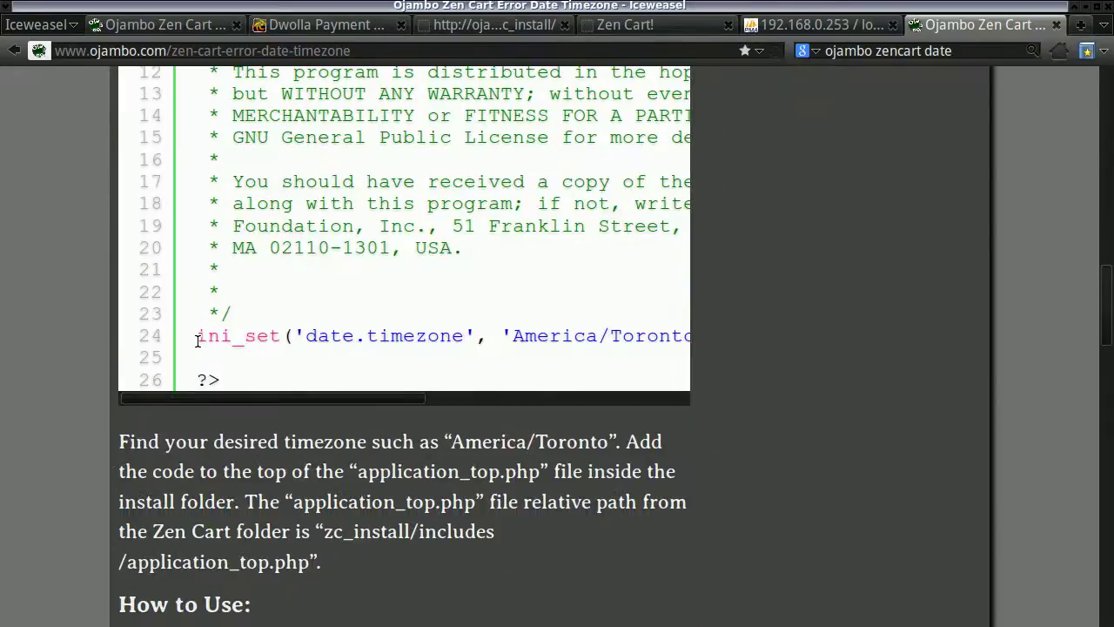
left_click_drag(197, 339, 389, 339)
right_click(389, 339)
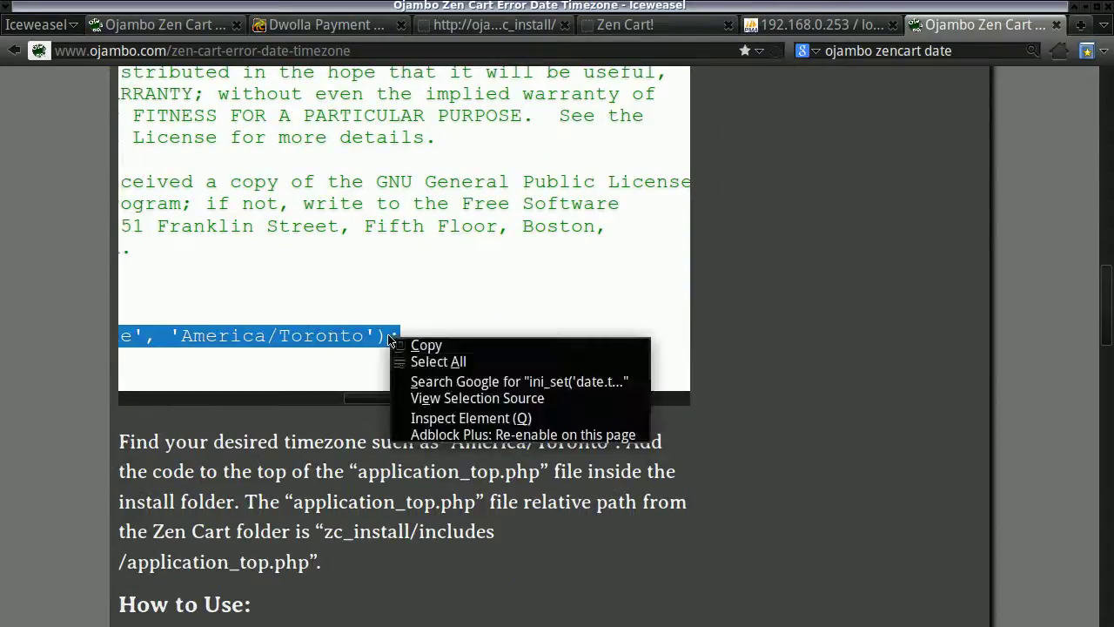
left_click(414, 348)
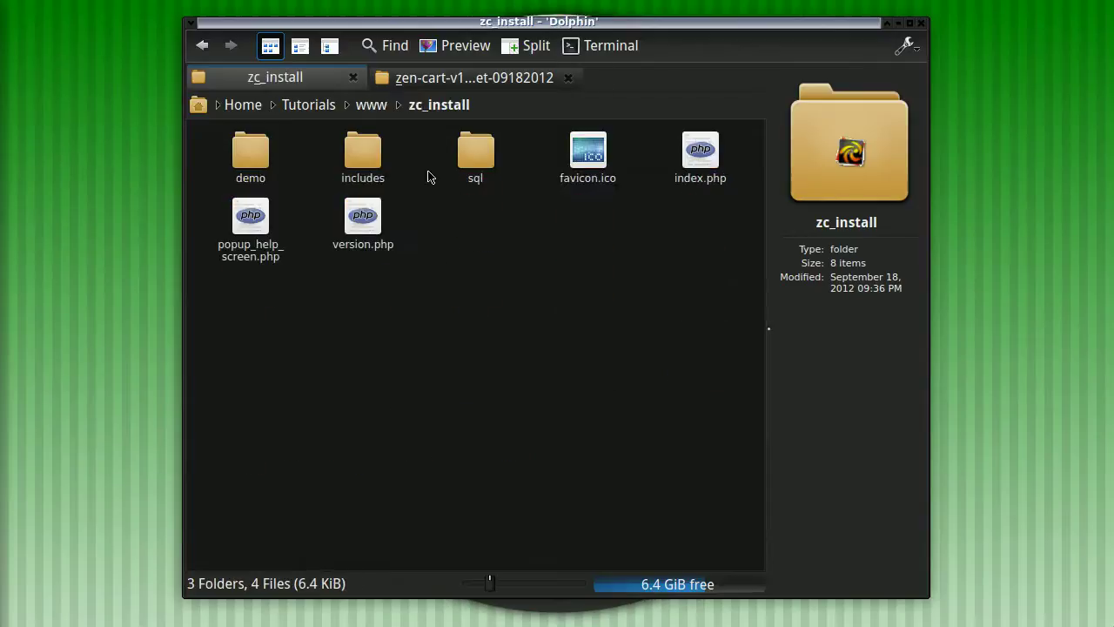
Open zc_install/includes/application_top.php in Geany.
left_click(364, 165)
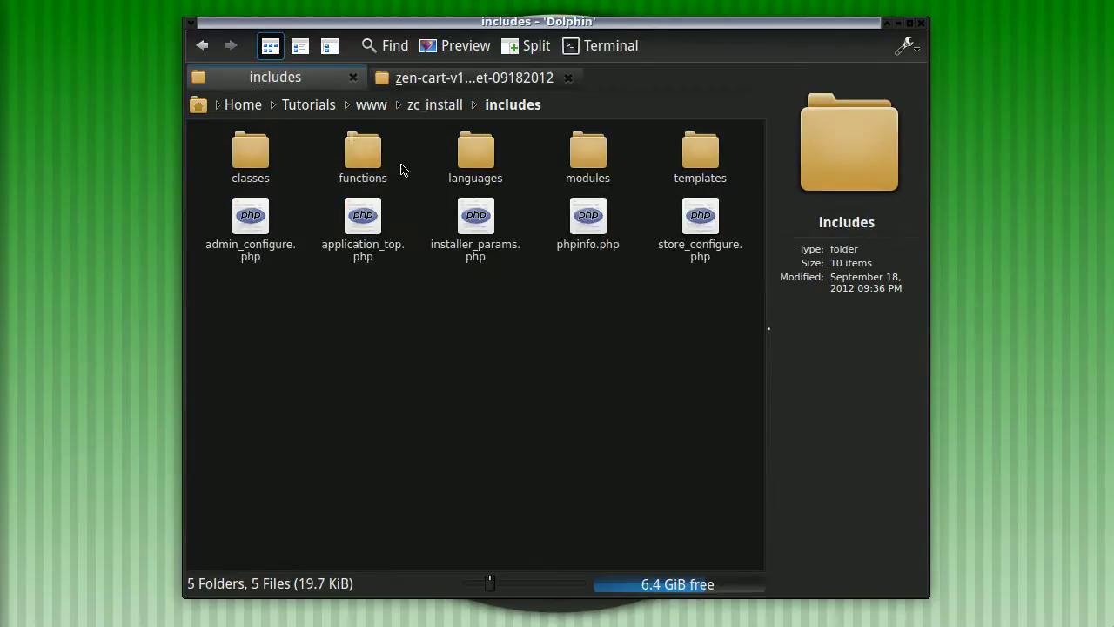
right_click(366, 224)
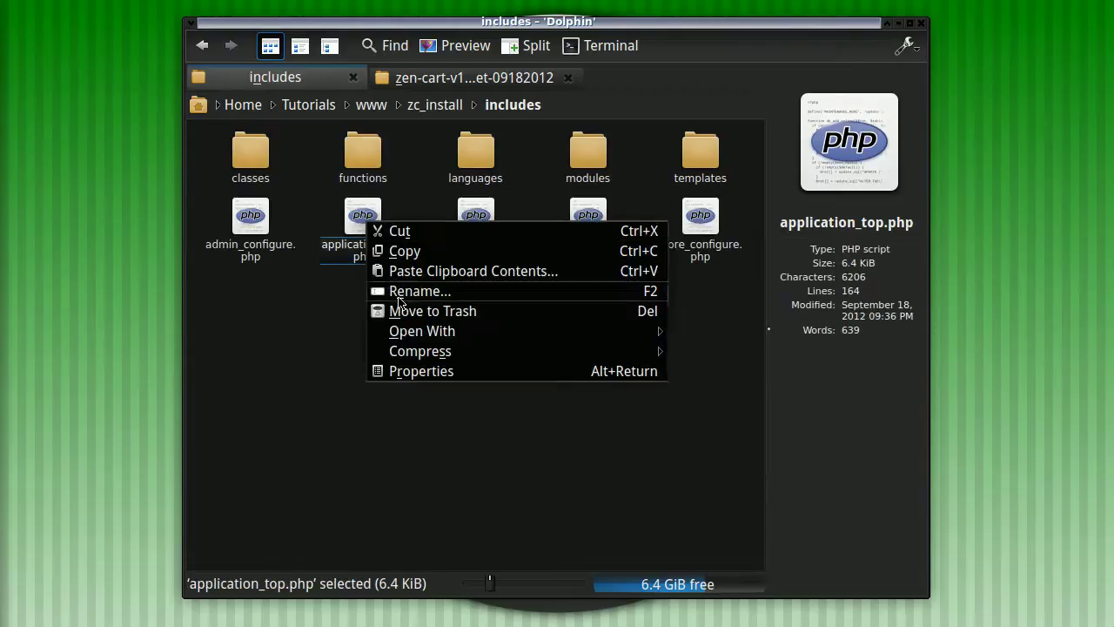
left_click(472, 501)
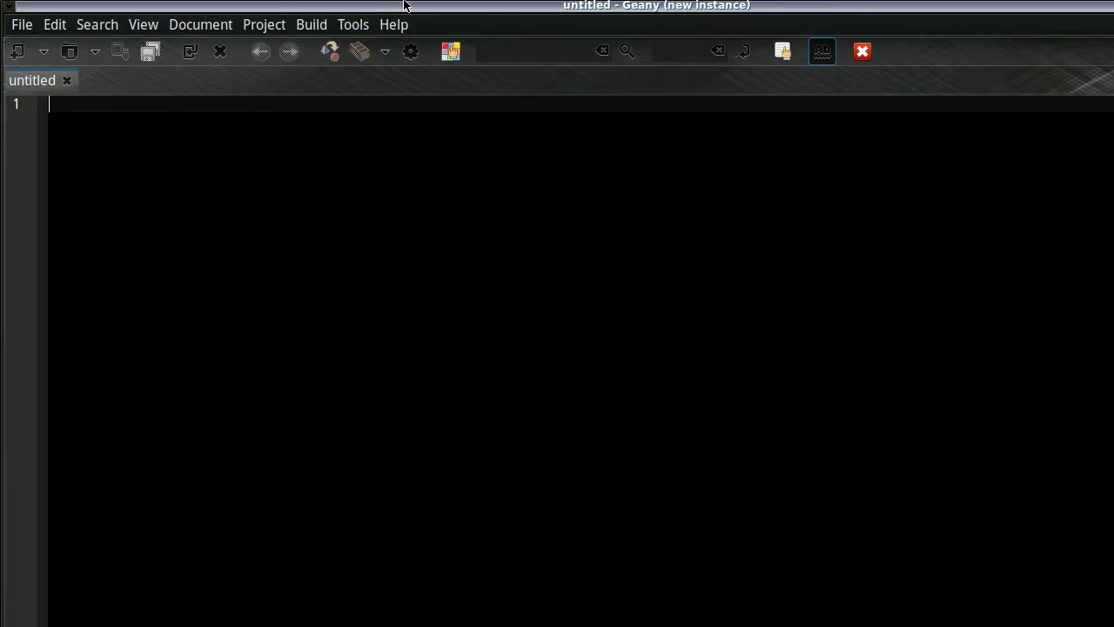
double_click(398, 5)
double_click(363, 222)
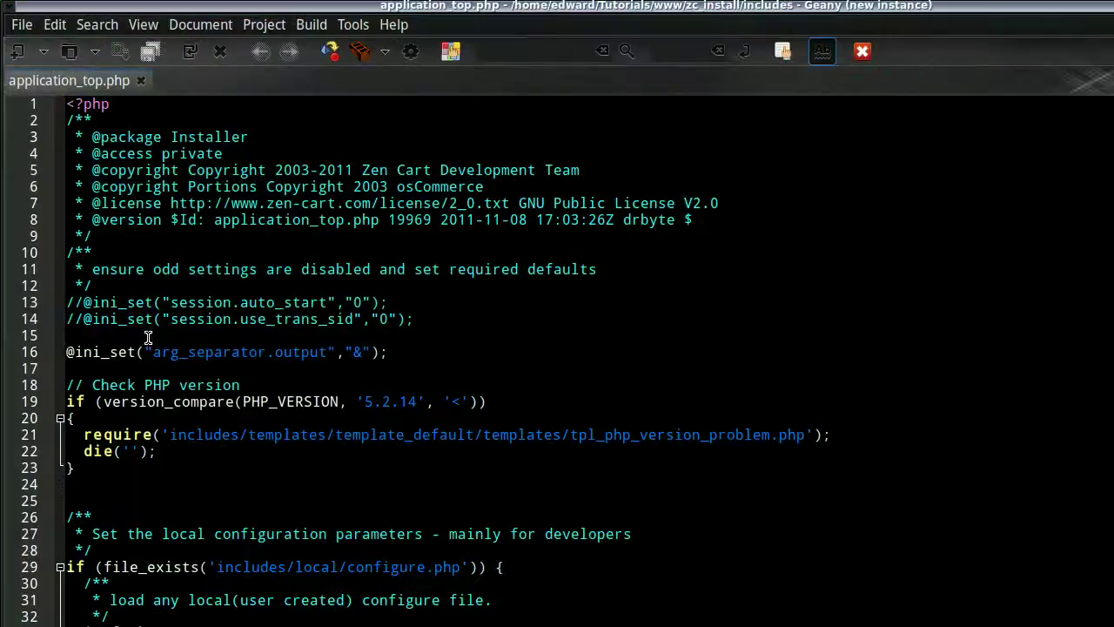
Paste the date.timezone 'America/Toronto' line at line 15 and save the file.
right_click(153, 336)
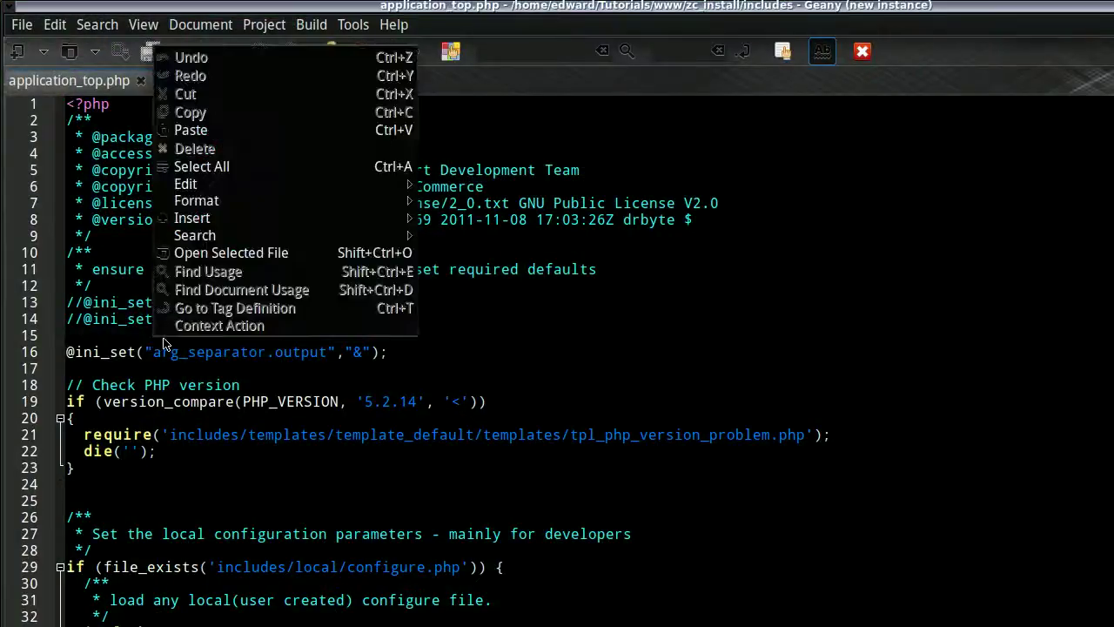
left_click(192, 131)
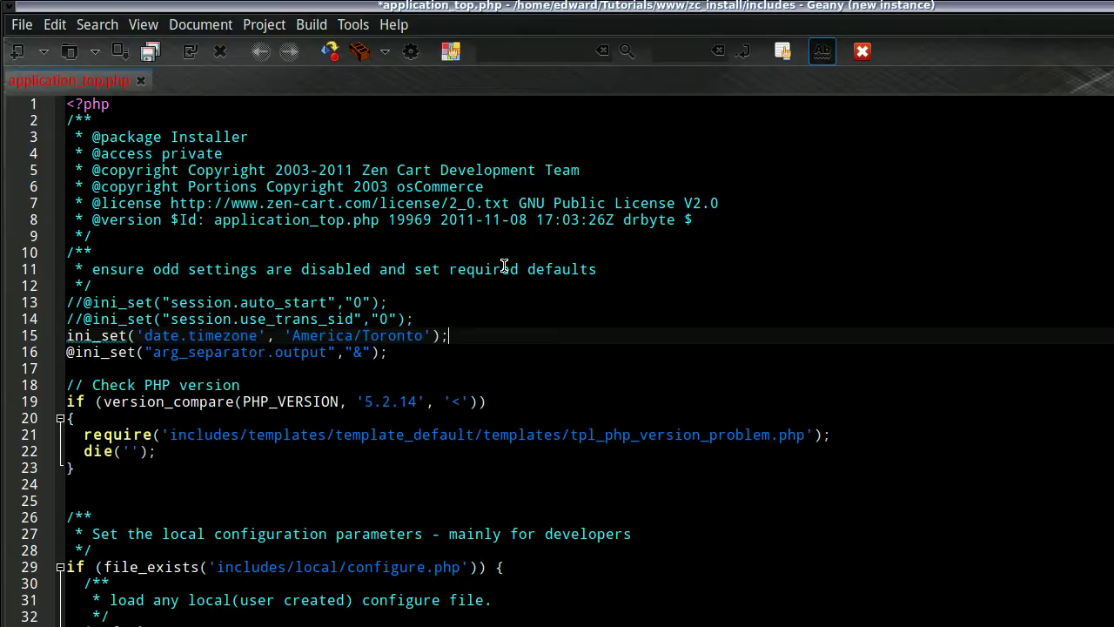
key("ctrl+s")
key("ctrl+o")
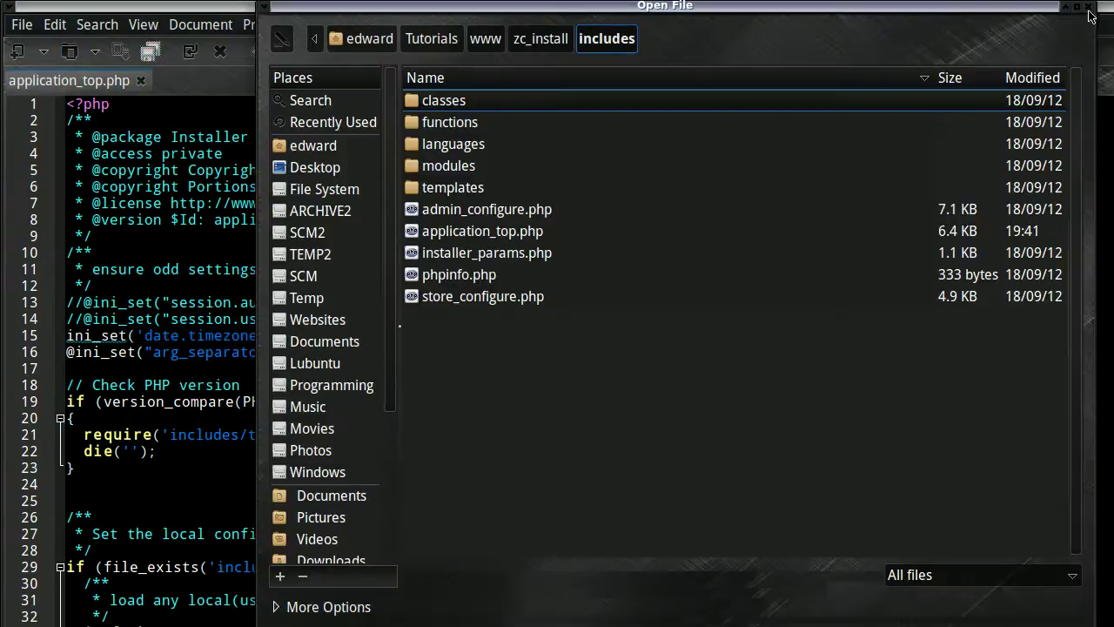
left_click(1088, 6)
left_click_drag(1102, 12, 769, 96)
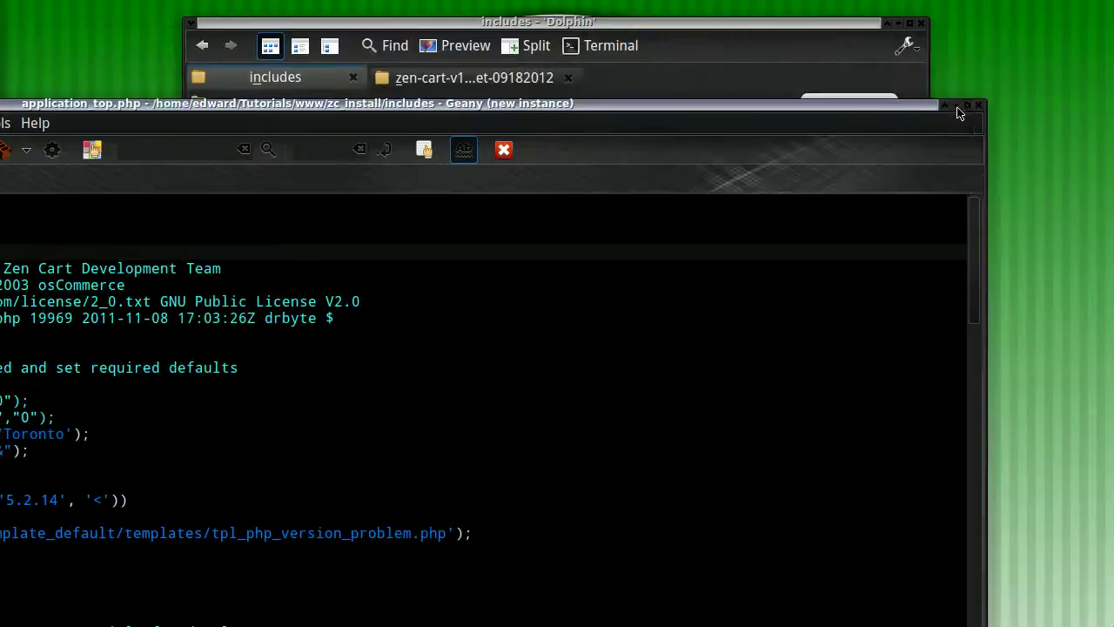
double_click(770, 98)
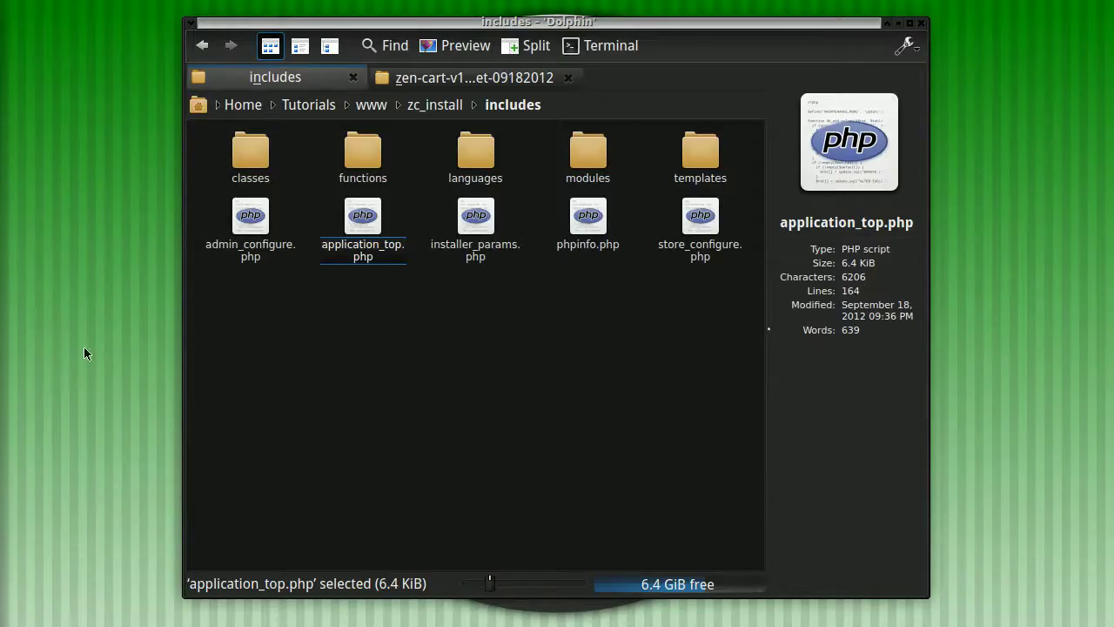
left_click(909, 23)
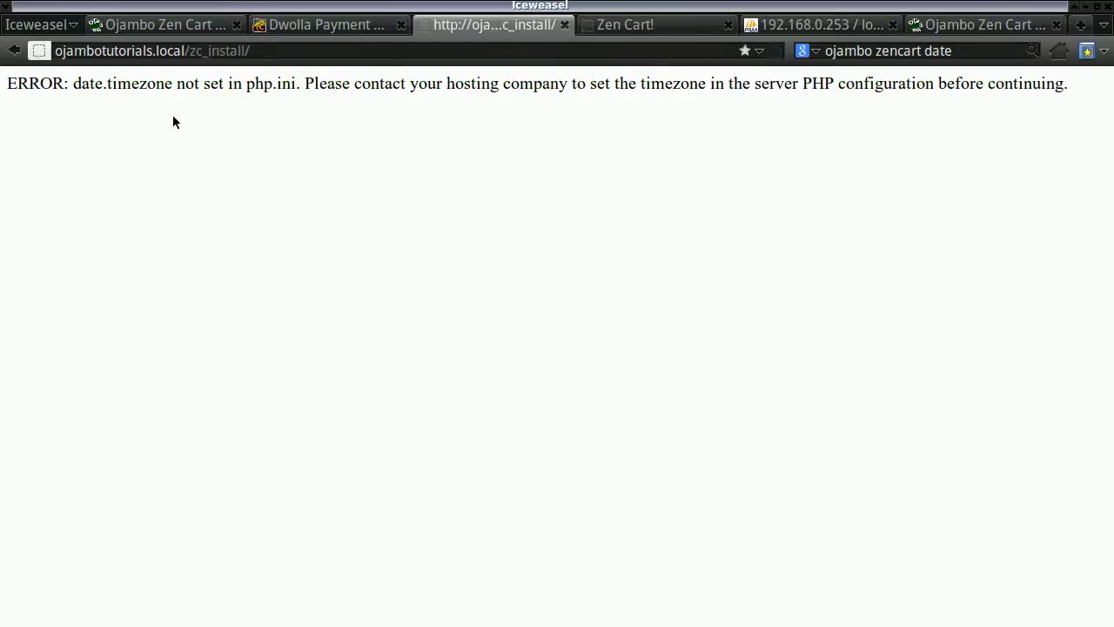
Reload the installer and proceed past the welcome and license pages to System Inspection.
left_click(775, 52)
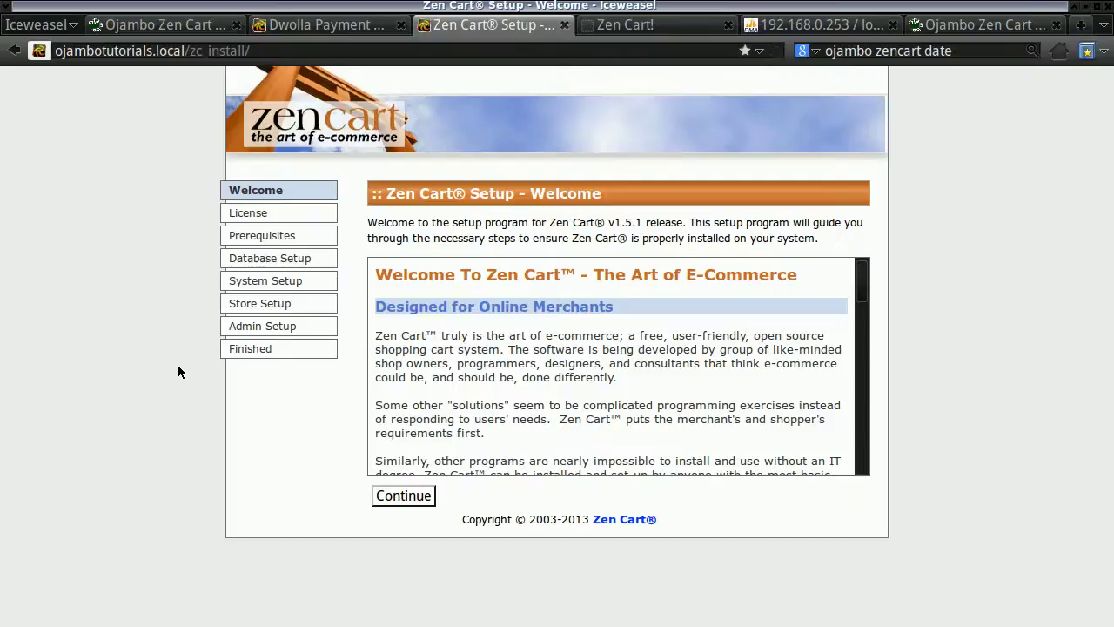
left_click(406, 496)
left_click(376, 491)
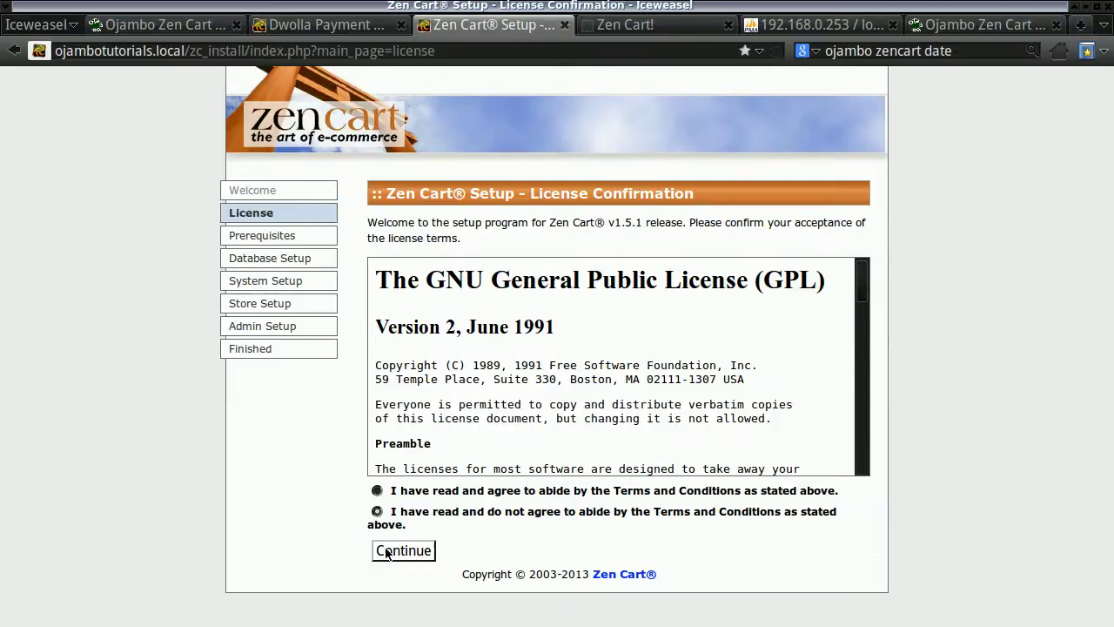
left_click(396, 550)
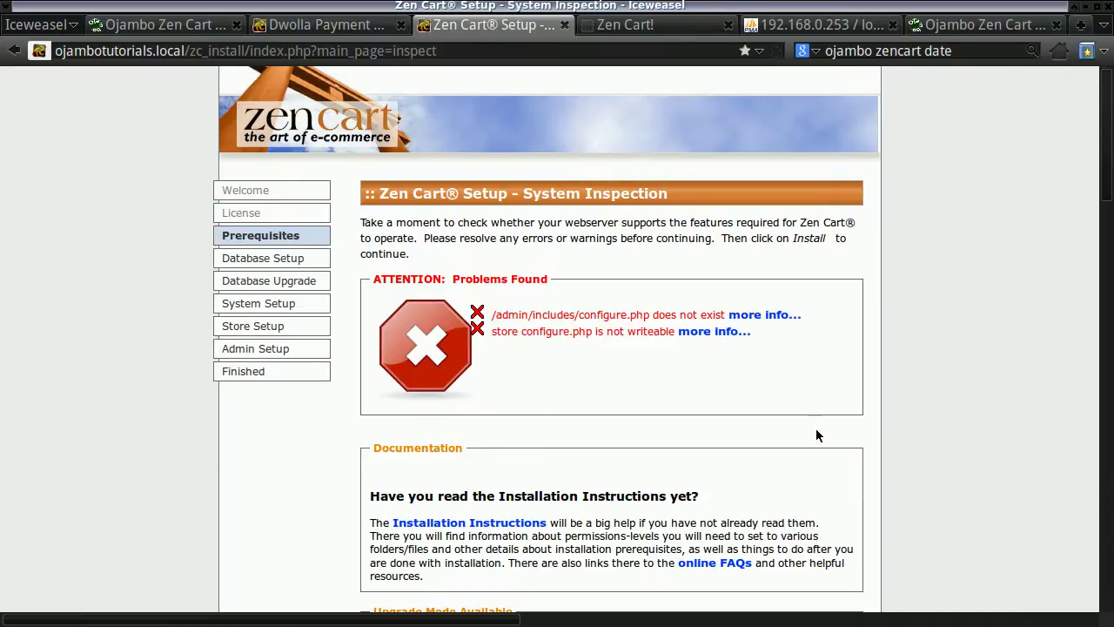
Scroll through the File and Folder Permissions results to review the flagged files.
scroll(817, 435, "down", 15)
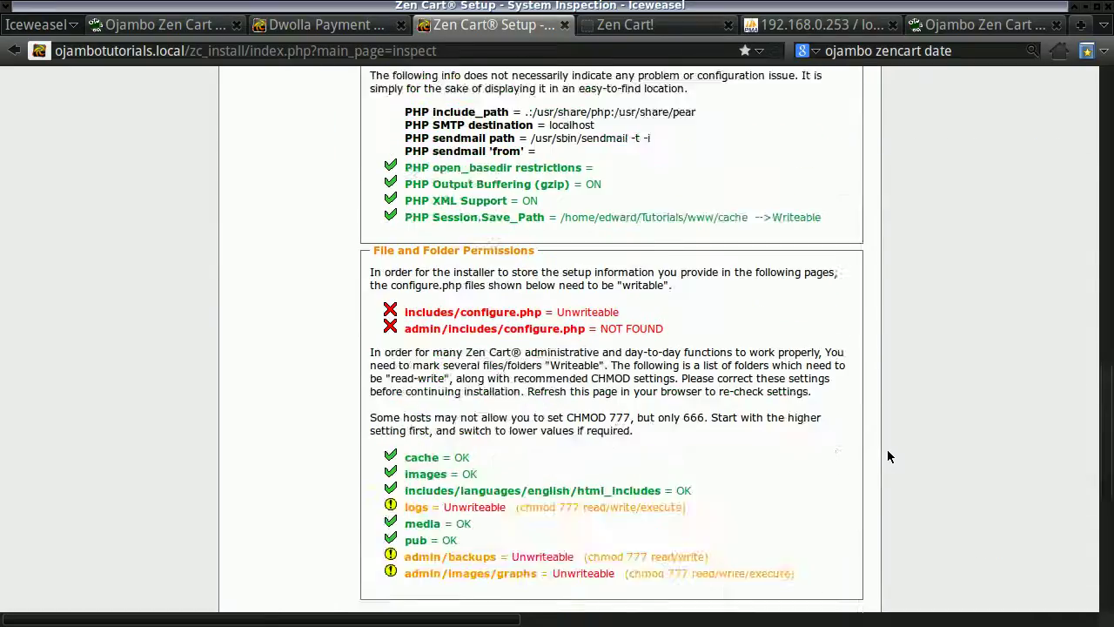
scroll(888, 456, "down", 4)
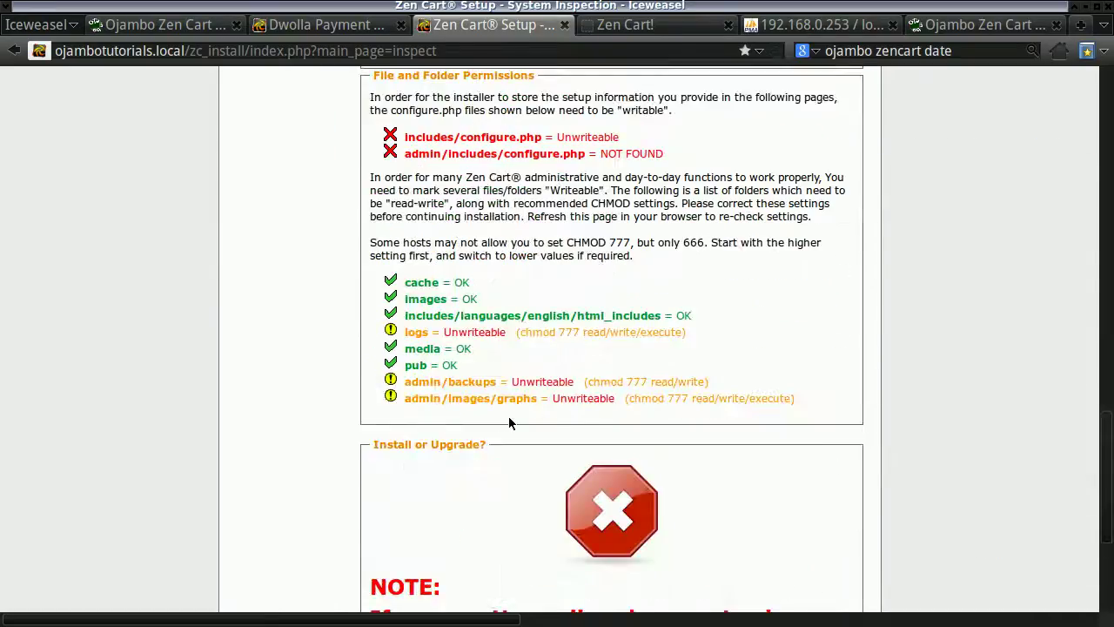
scroll(509, 423, "down", 6)
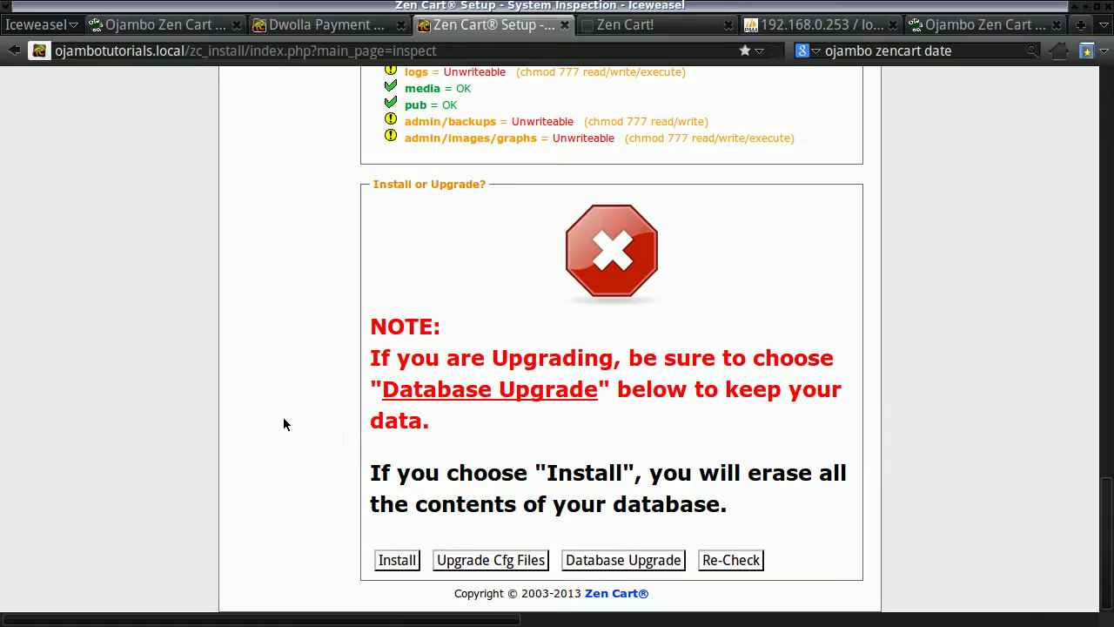
scroll(289, 369, "up", 10)
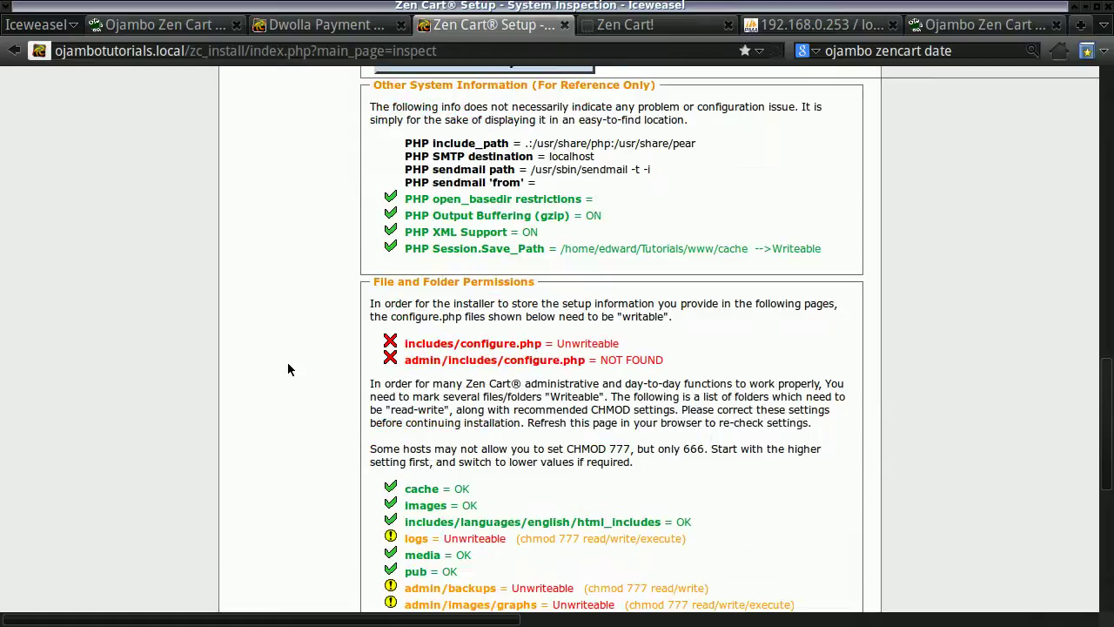
scroll(288, 365, "down", 10)
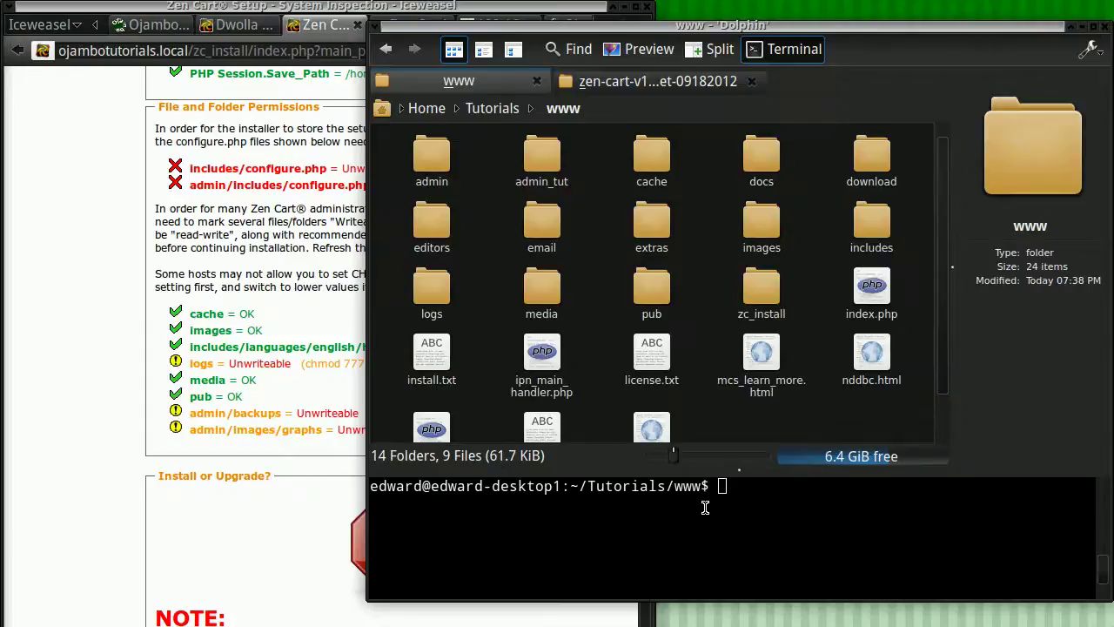
Copy admin's contents into admin_tut with cp -r, then delete the old admin folder.
type("cp -")
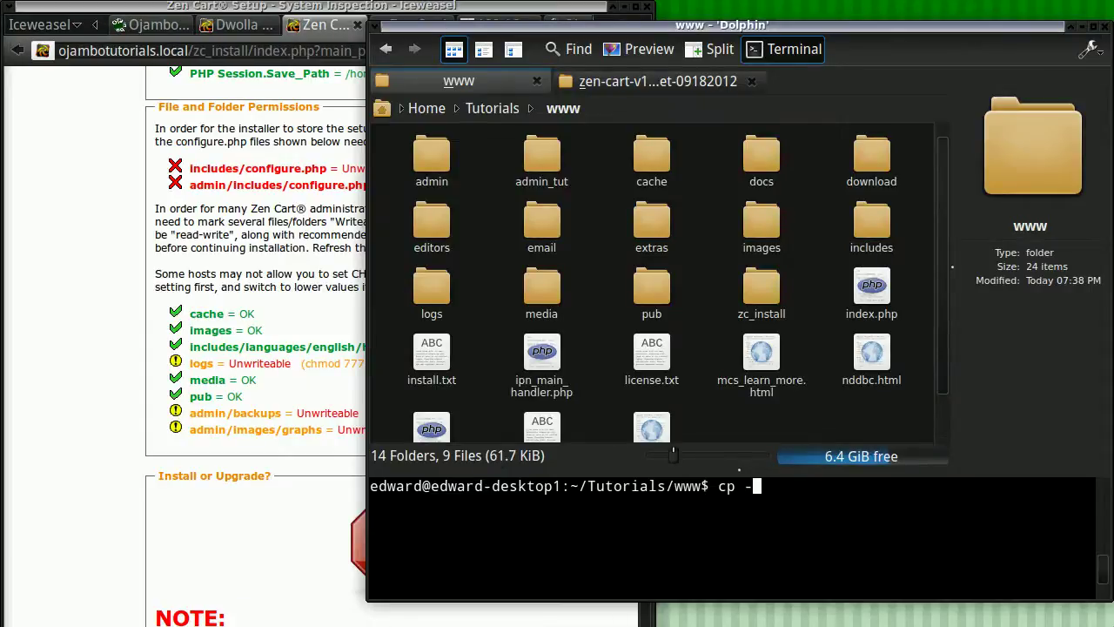
type("r admin")
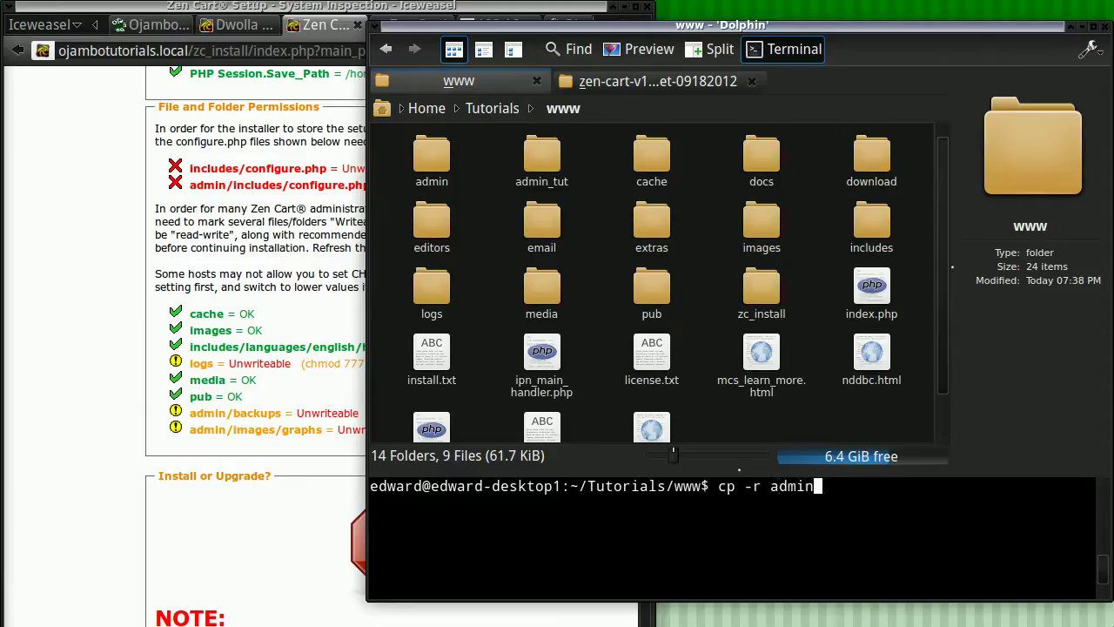
type("/* admin_tut")
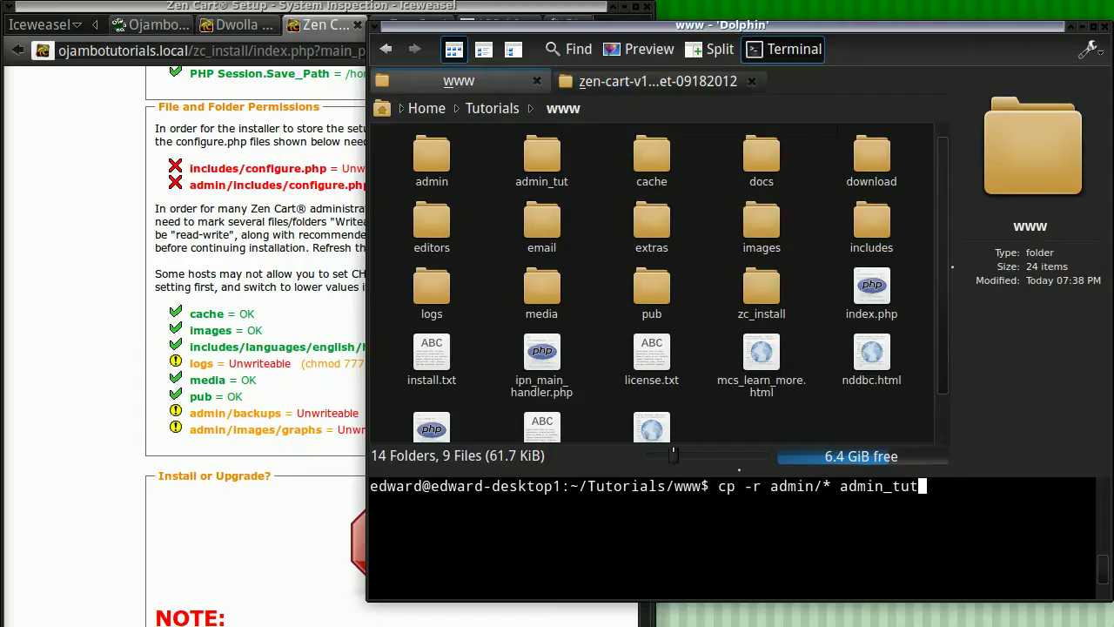
key("Return")
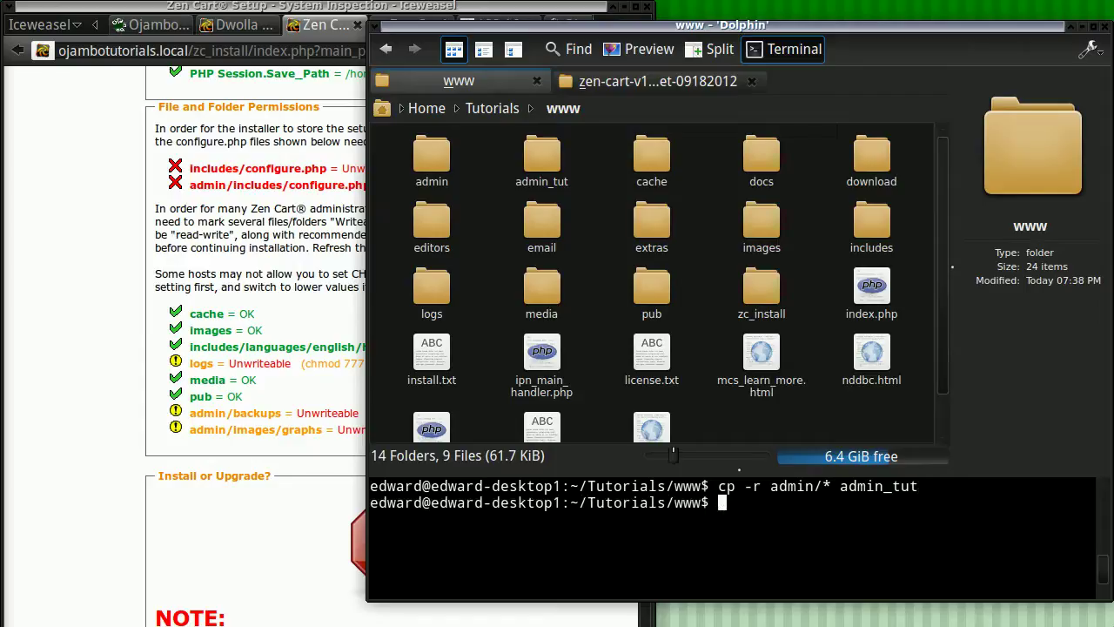
type("rm -rf admin")
key("Return")
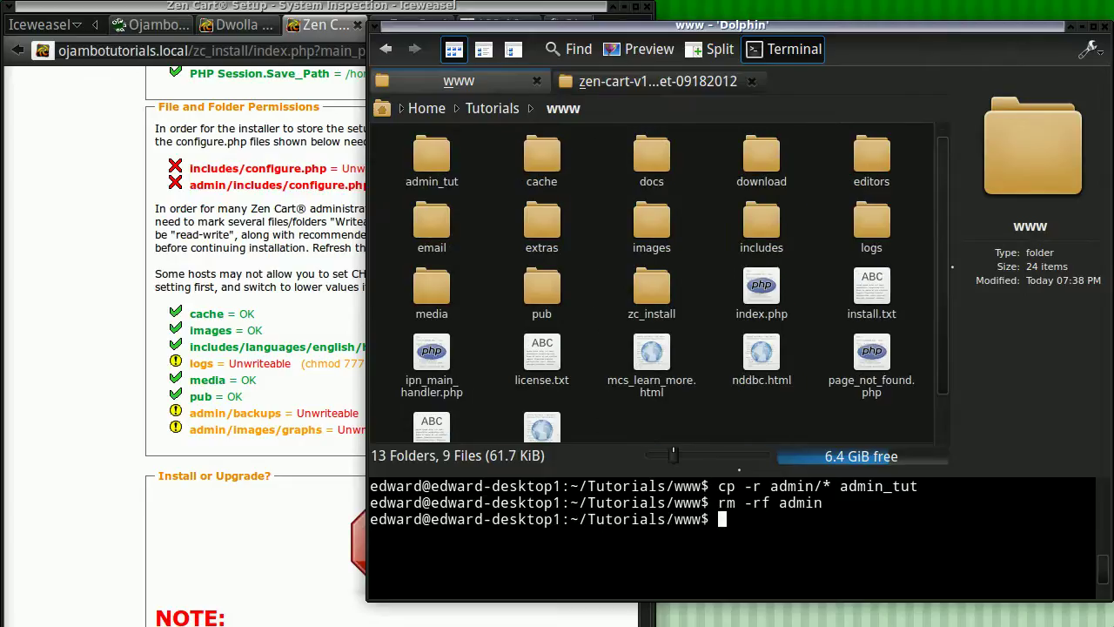
Rename admin_tut to admin and make the logs folder fully writable with chmod 777.
type("mv admin_")
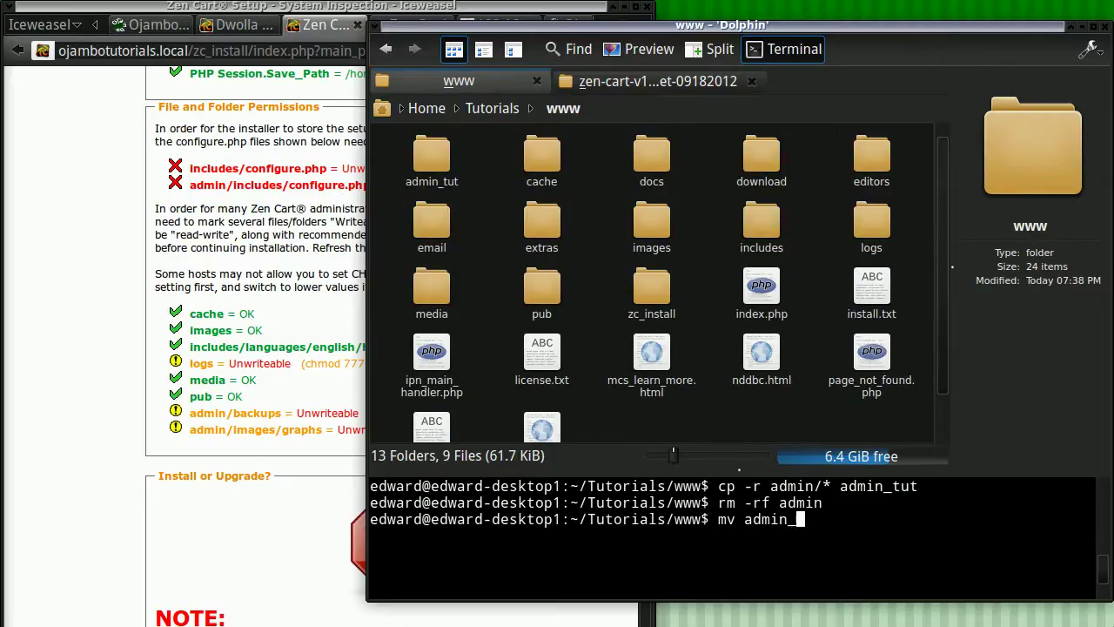
type("tut admin")
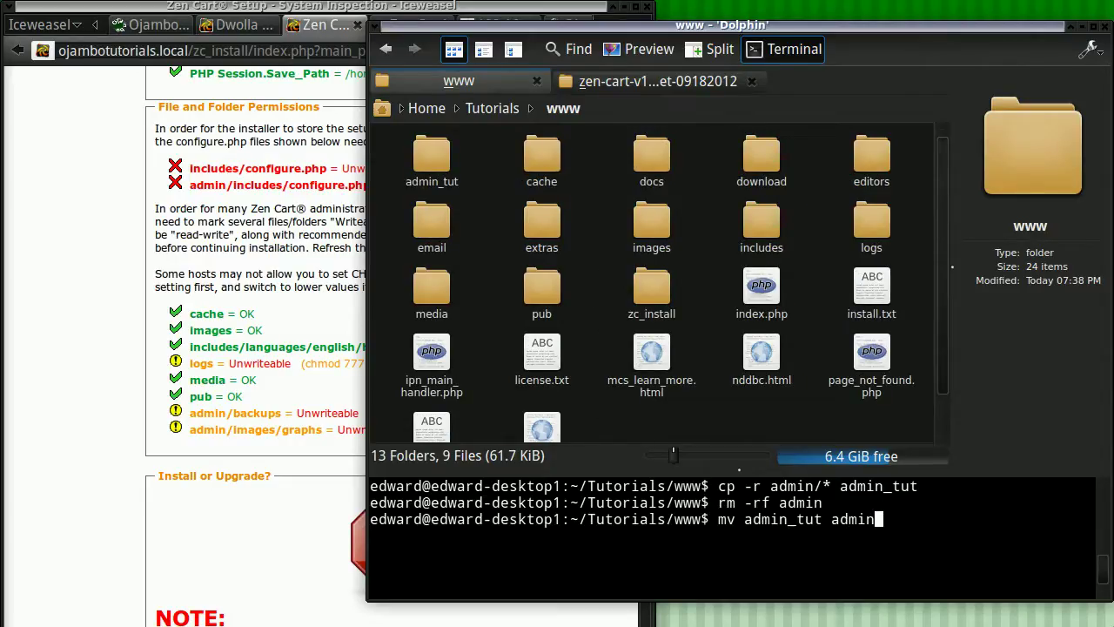
key("Return")
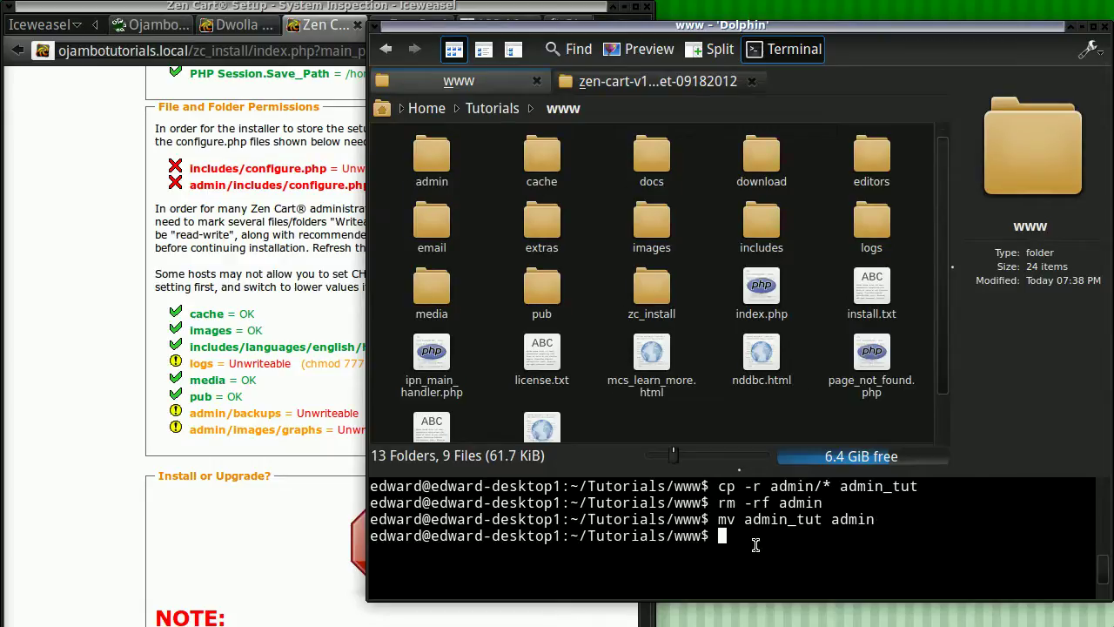
type("chmod 777 logs")
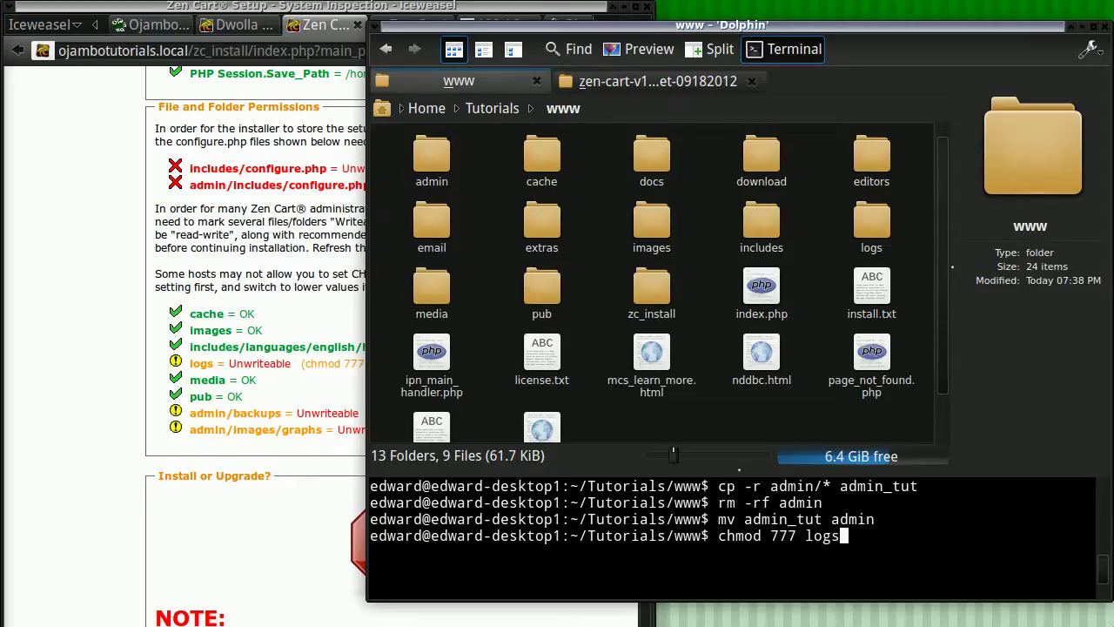
key("Return")
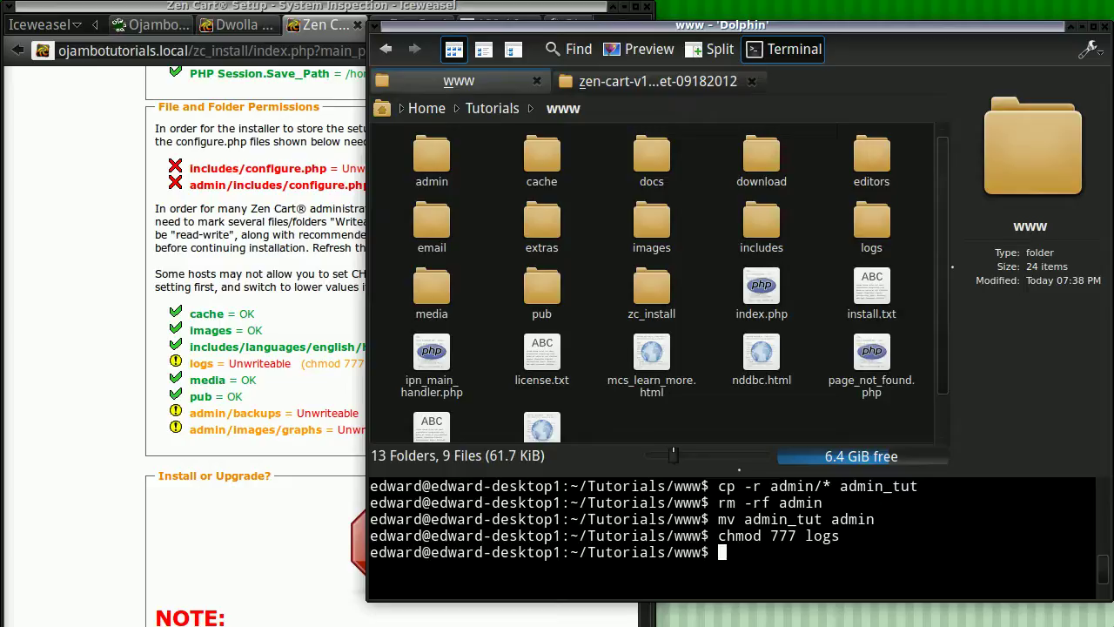
Bring the Zen Cart setup page in Iceweasel to the front and maximize it.
left_click(74, 414)
scroll(74, 413, "down", 3)
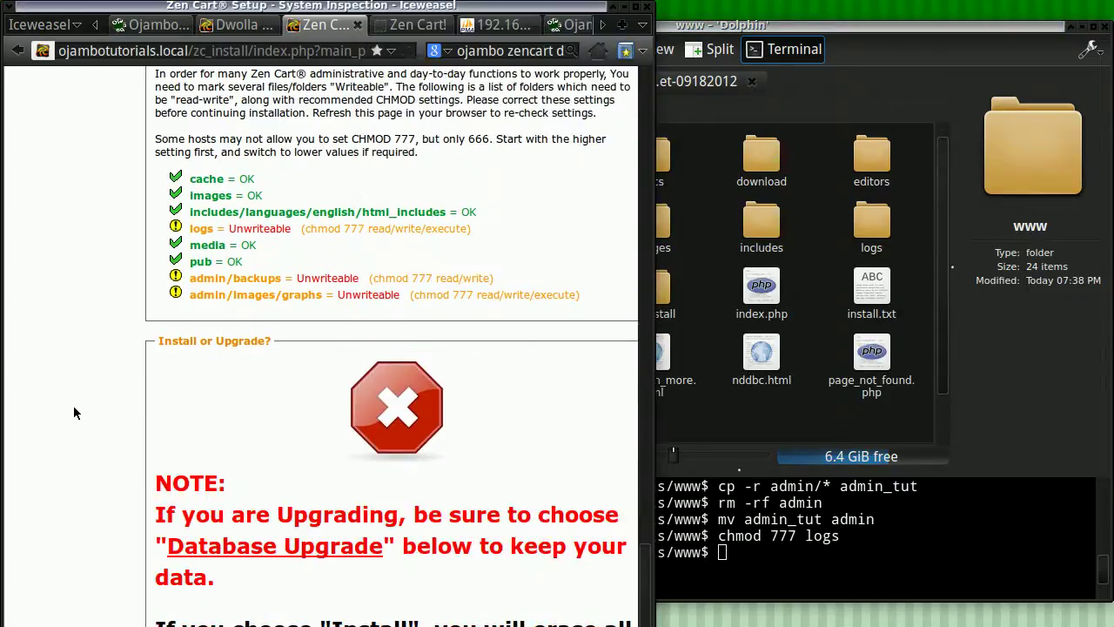
left_click_drag(645, 579, 635, 304)
left_click(635, 6)
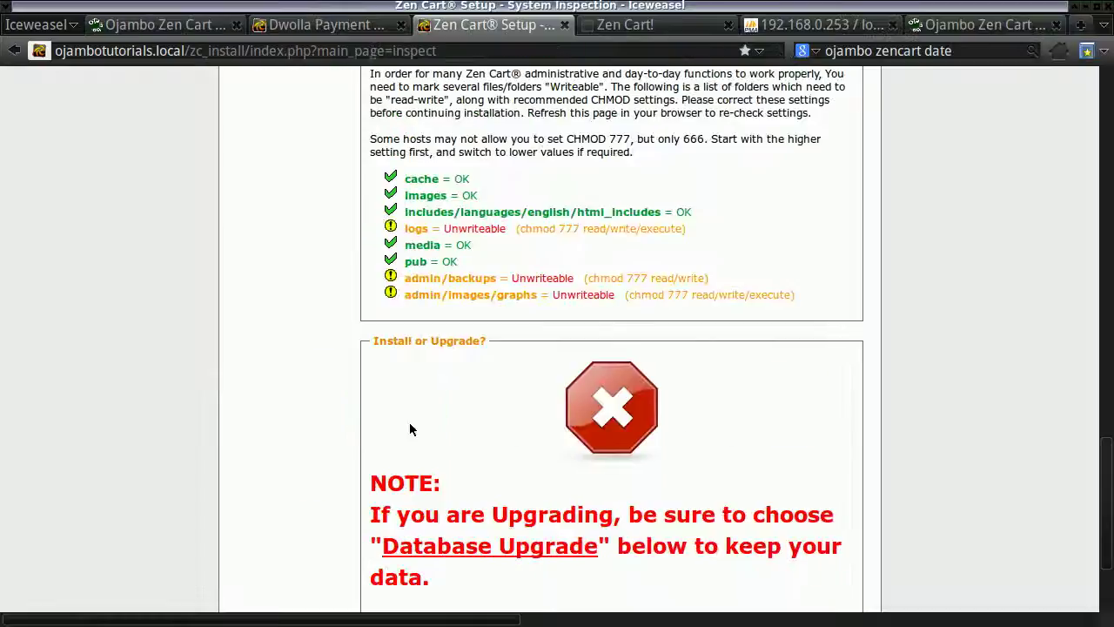
scroll(256, 401, "down", 3)
Re-check the System Inspection so logs, admin/backups and admin/images/graphs report OK.
left_click(729, 561)
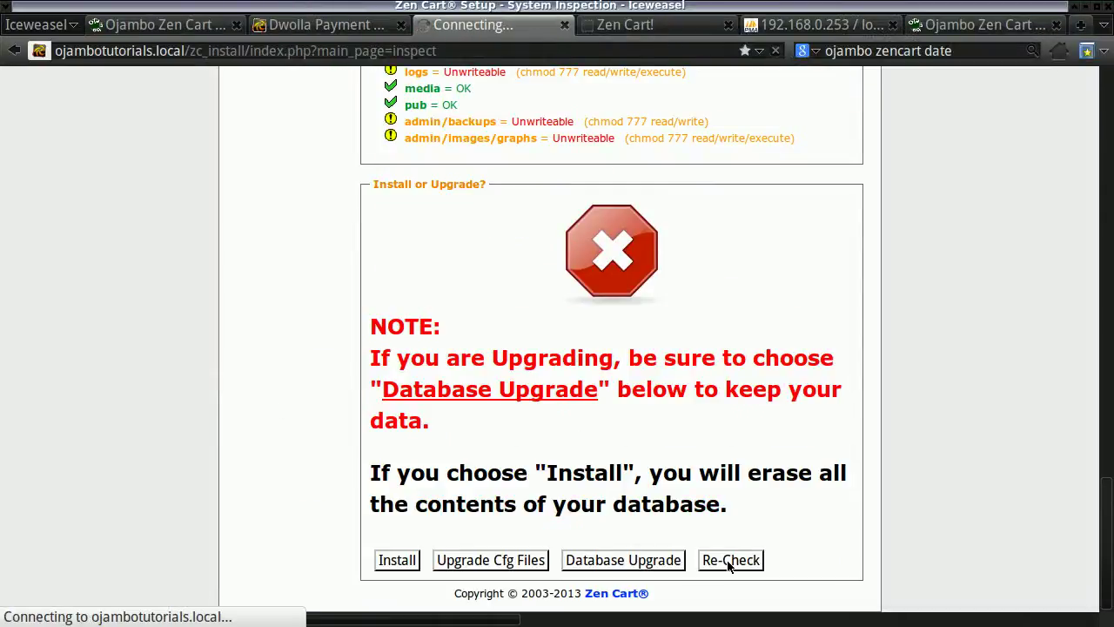
scroll(597, 357, "down", 9)
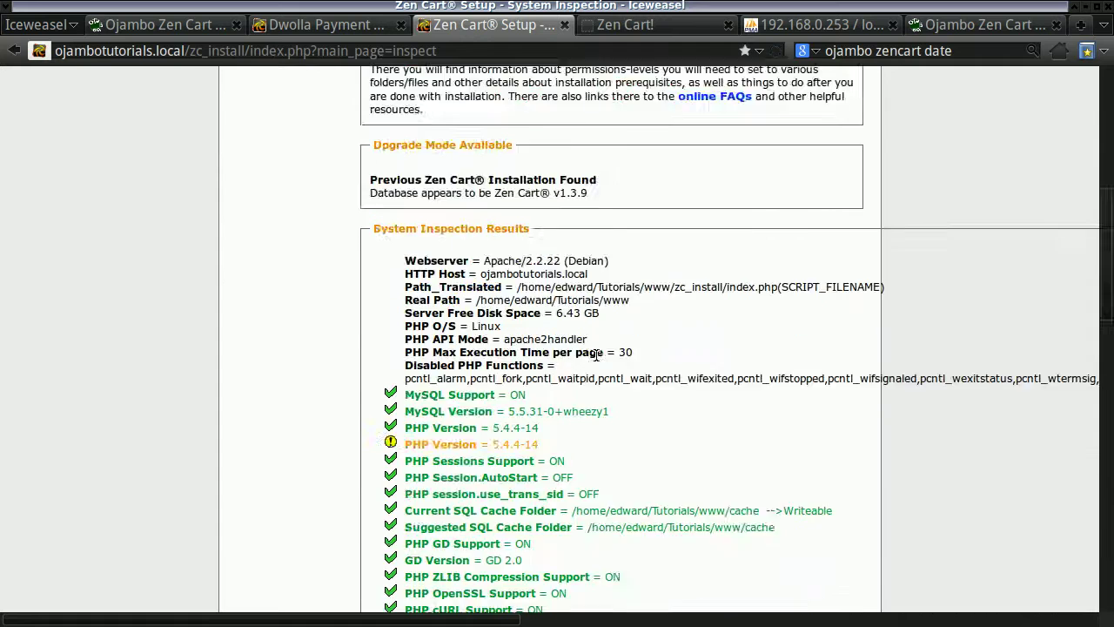
scroll(597, 353, "down", 20)
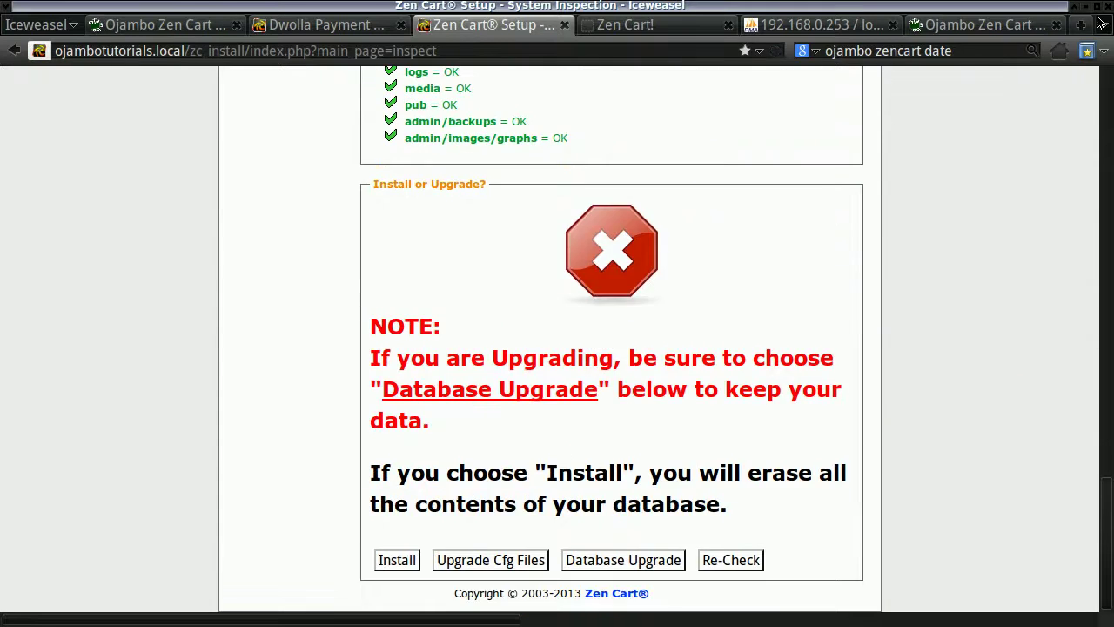
left_click(1097, 6)
scroll(508, 301, "up", 5)
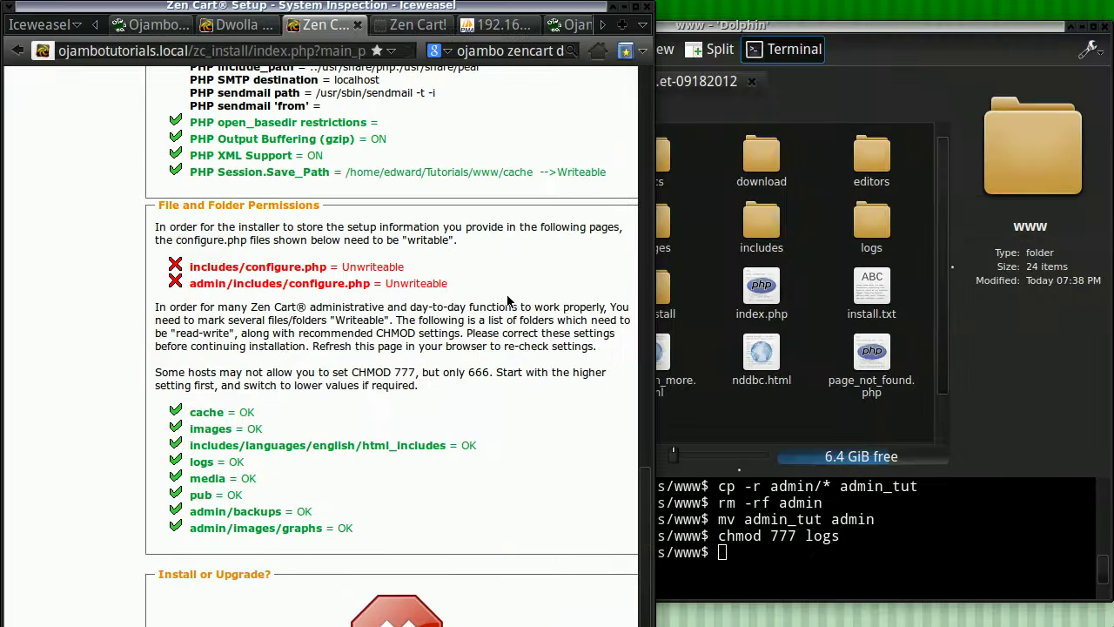
scroll(509, 301, "down", 3)
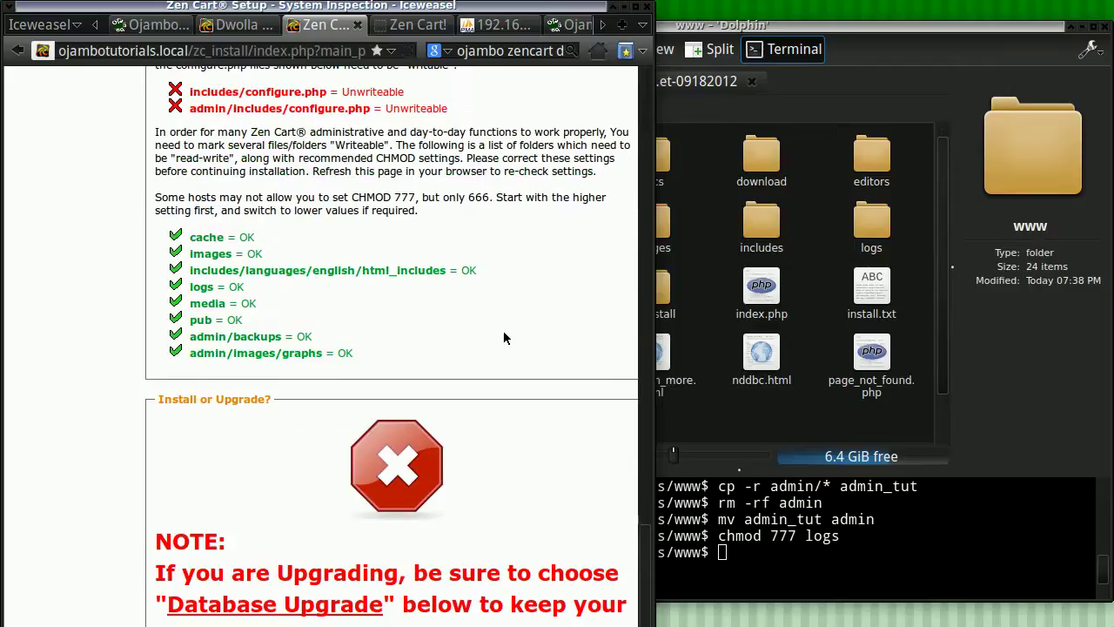
scroll(503, 337, "down", 1)
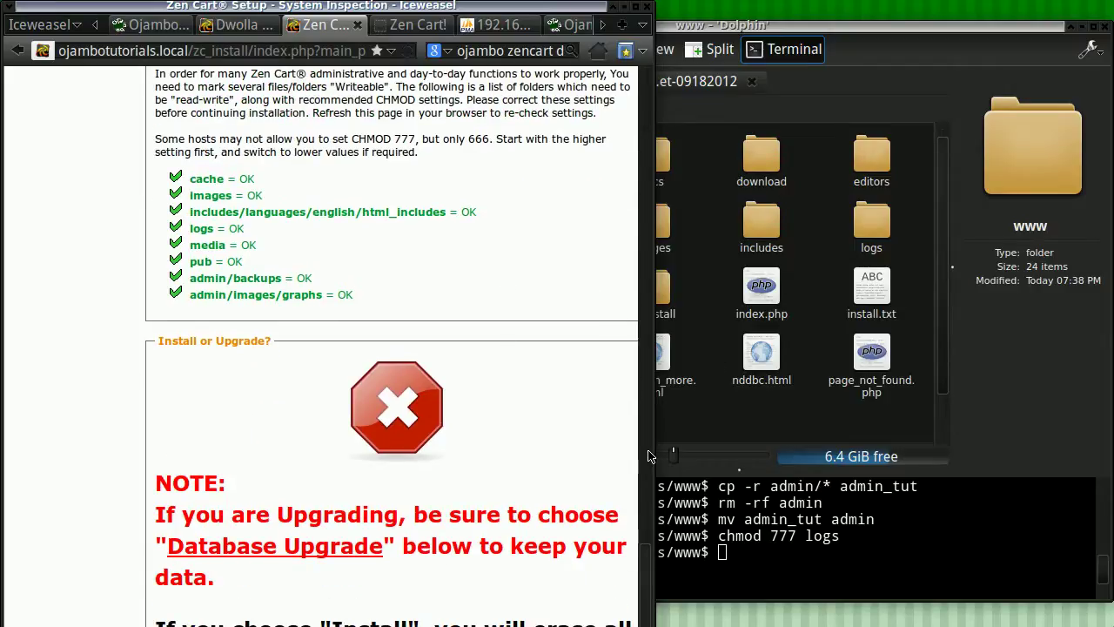
left_click(633, 9)
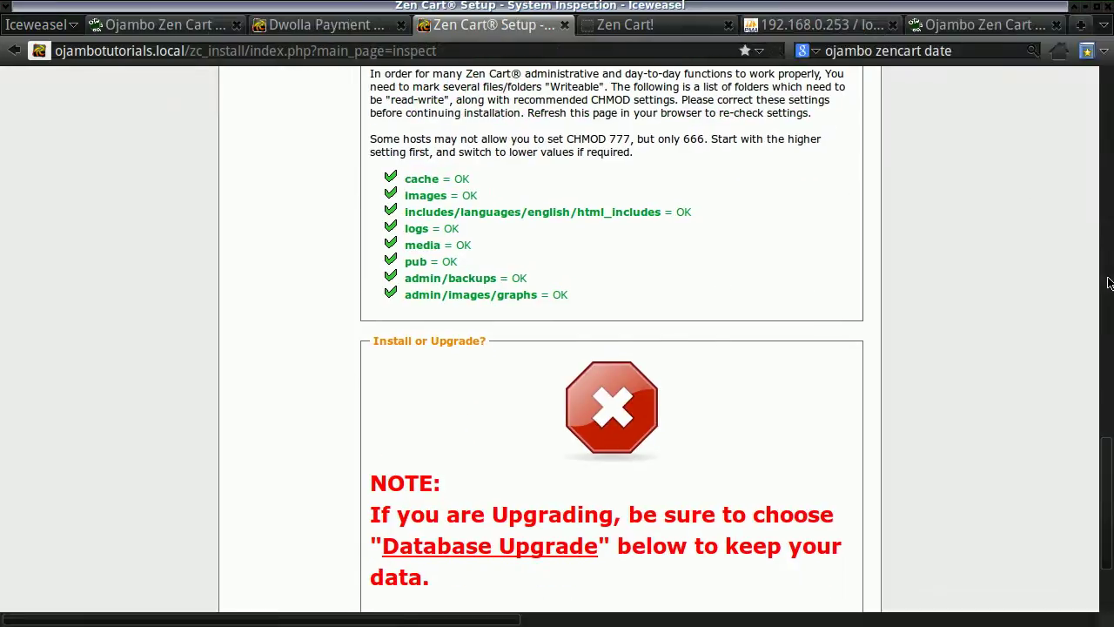
scroll(640, 589, "down", 3)
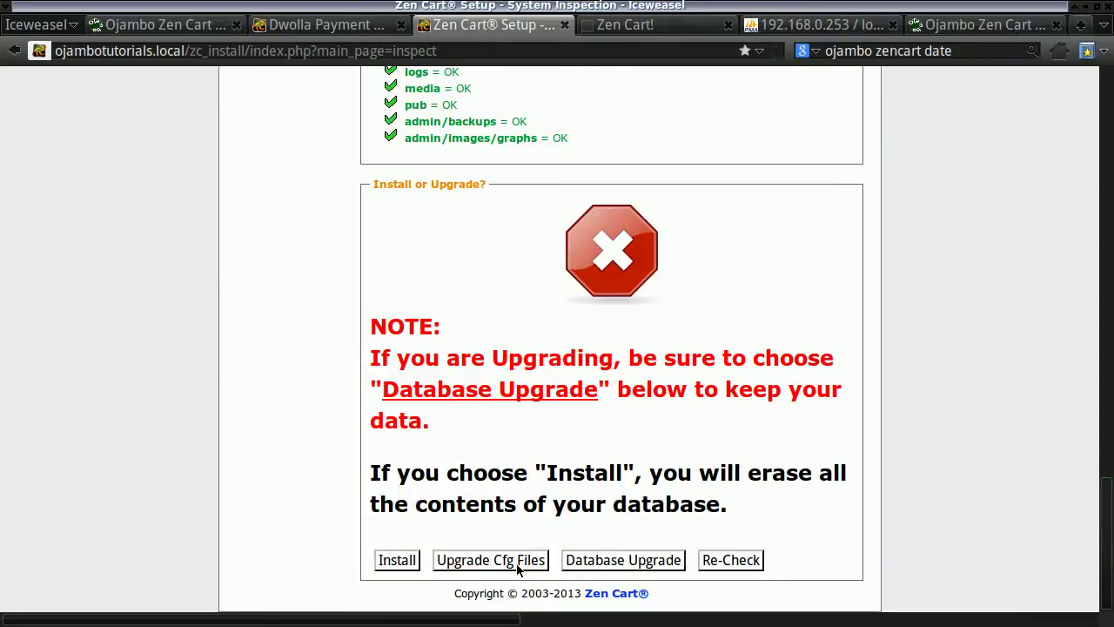
Start the database upgrade with the 1.3.9→1.5.0 and 1.5.0→1.5.1 steps.
left_click(589, 562)
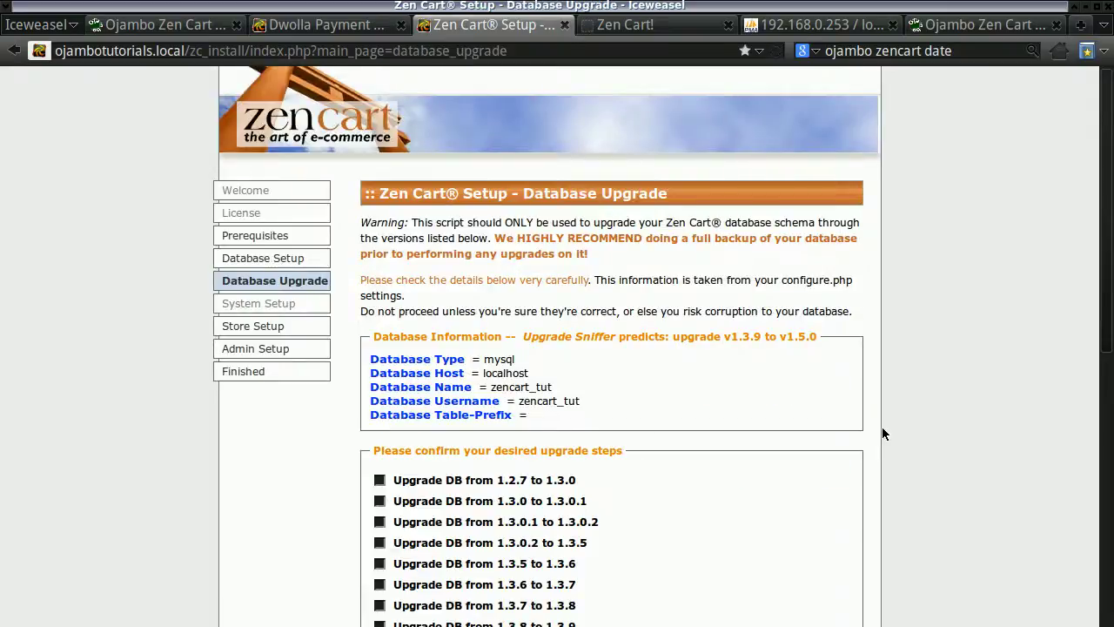
scroll(875, 433, "down", 5)
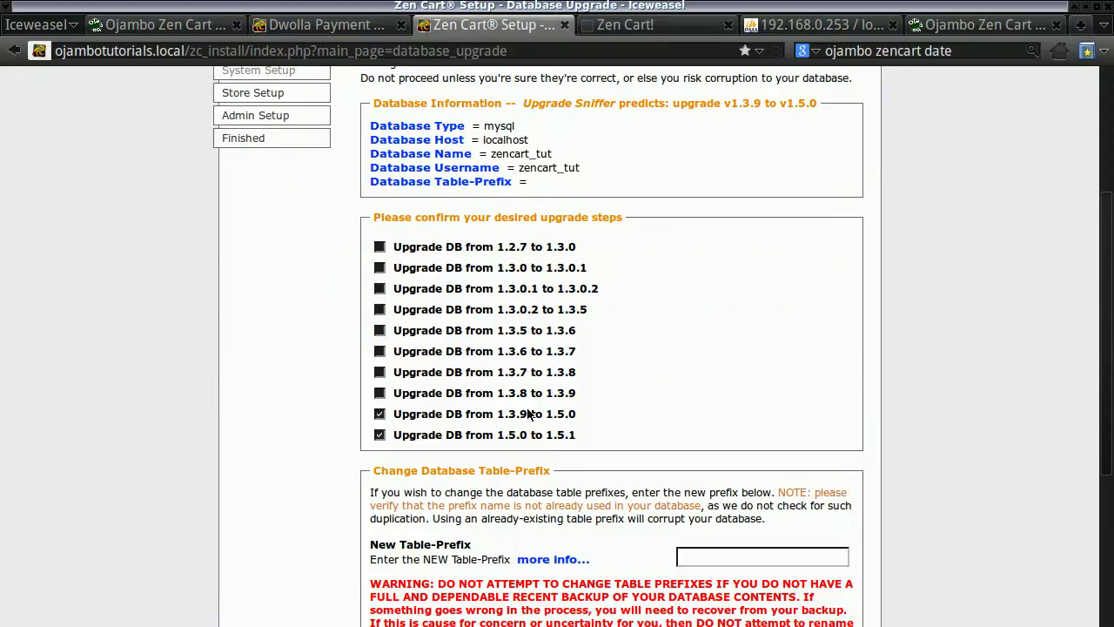
scroll(1080, 462, "down", 5)
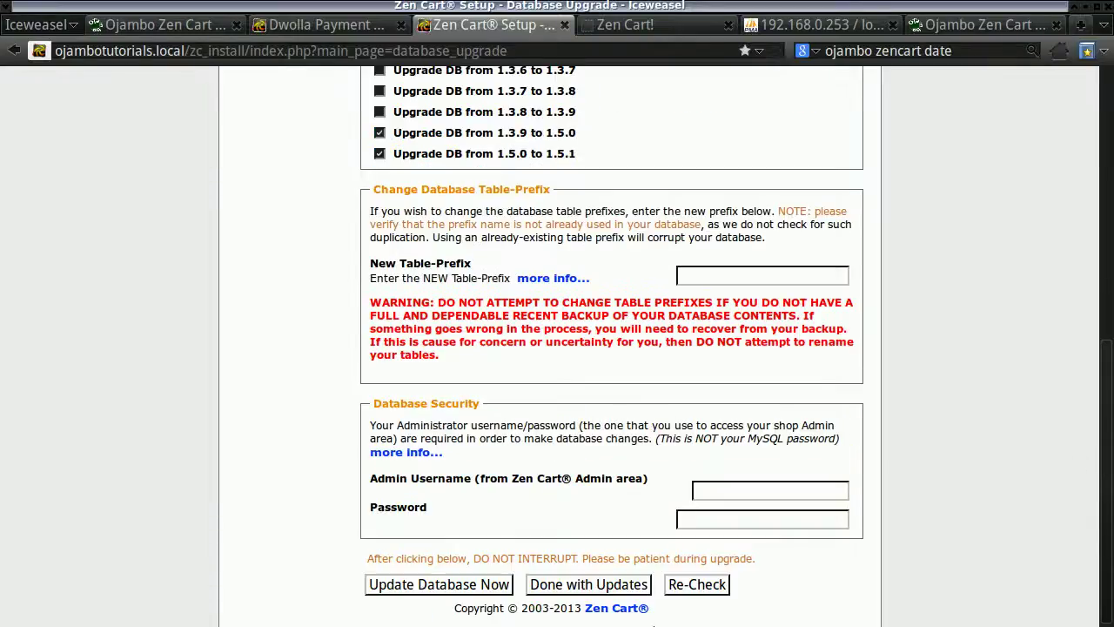
left_click(426, 586)
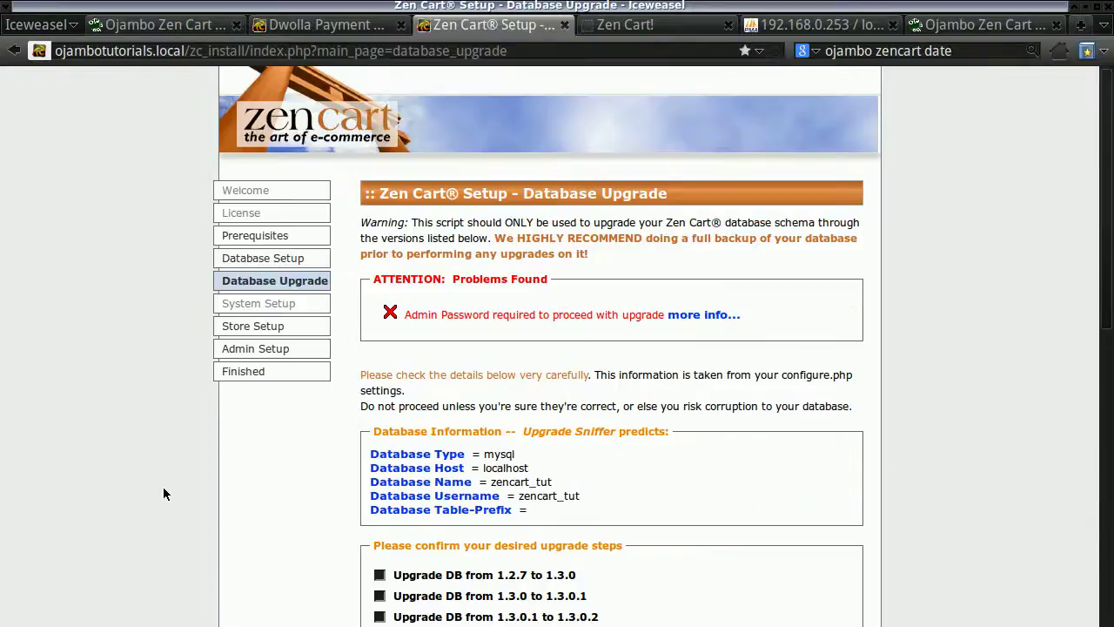
scroll(165, 493, "down", 3)
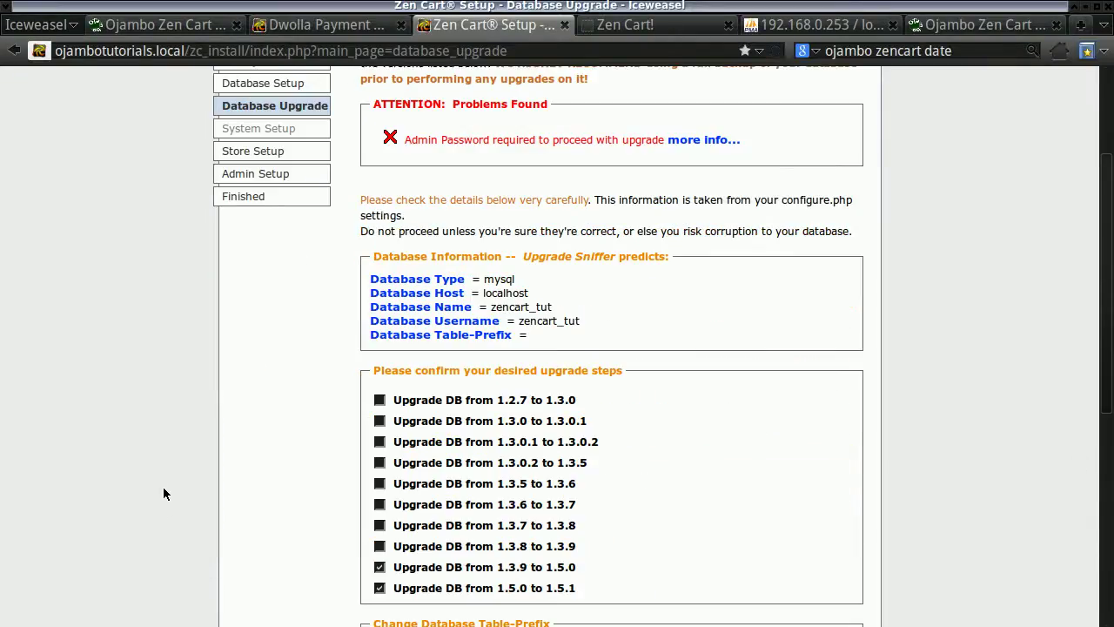
scroll(165, 492, "down", 8)
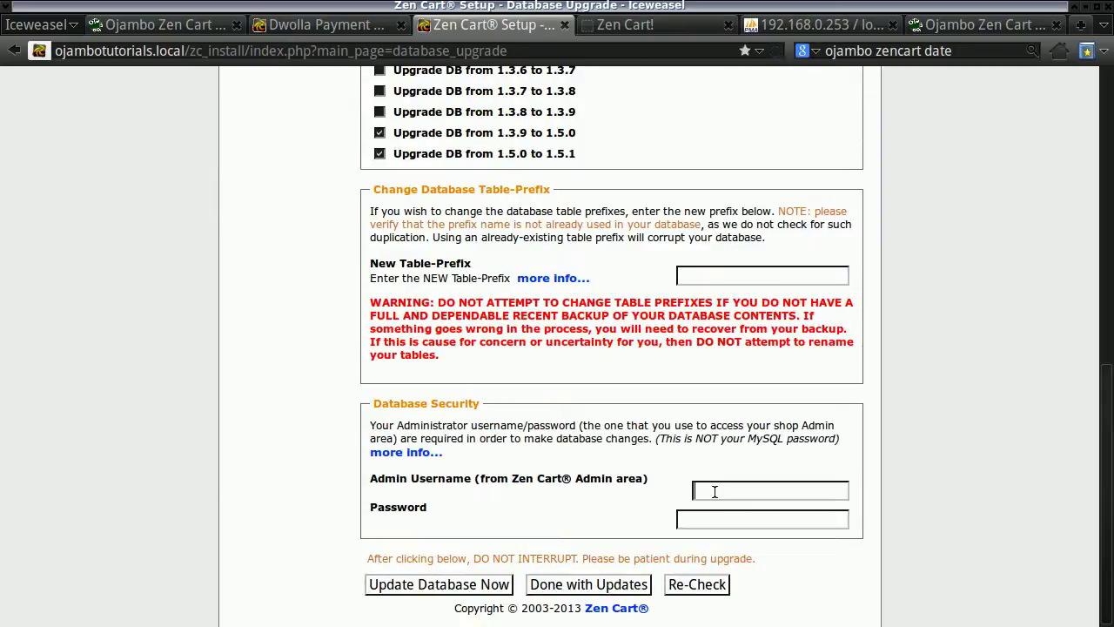
Enter the store admin's username and password under Database Security.
type("e")
type("ncart_tu")
type("t")
left_click(715, 499)
type("cart")
left_click(719, 525)
type("•••••••")
left_click_drag(741, 492, 697, 491)
type("admin")
double_click(696, 521)
type("•••••")
Run Update Database Now, dismiss the password prompt, and review the 4 skipped statements.
left_click(448, 584)
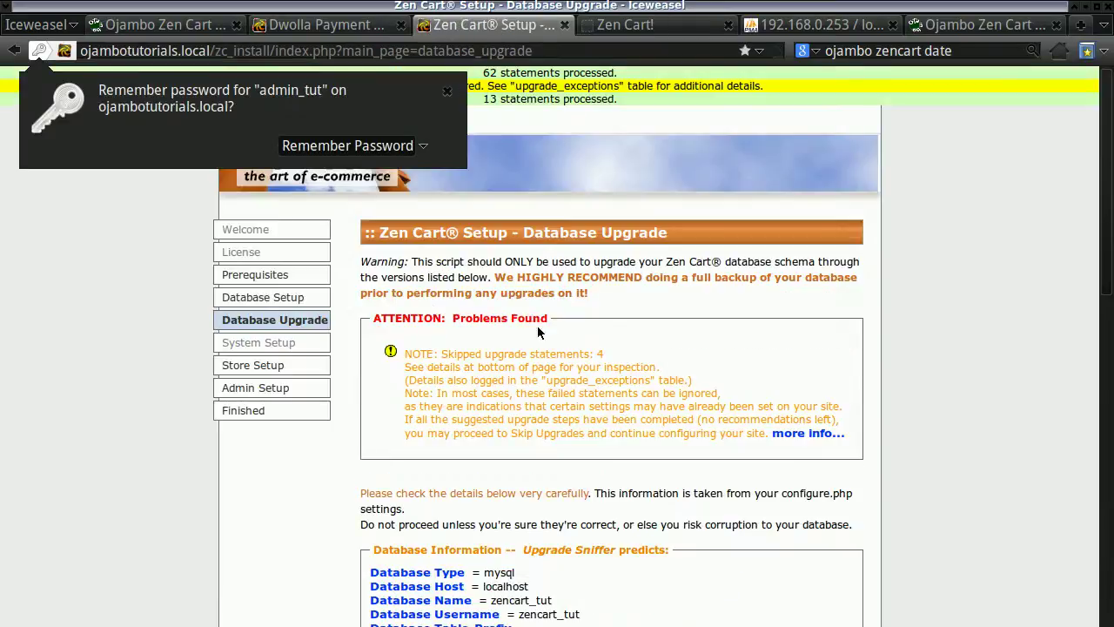
left_click(440, 89)
scroll(1026, 464, "down", 10)
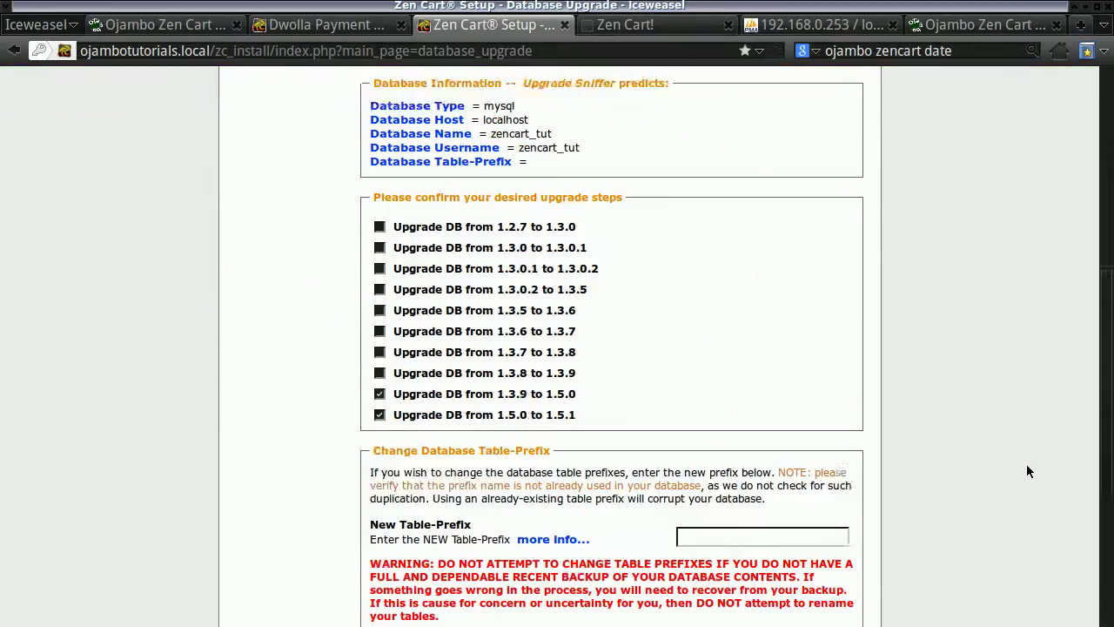
scroll(1027, 471, "down", 5)
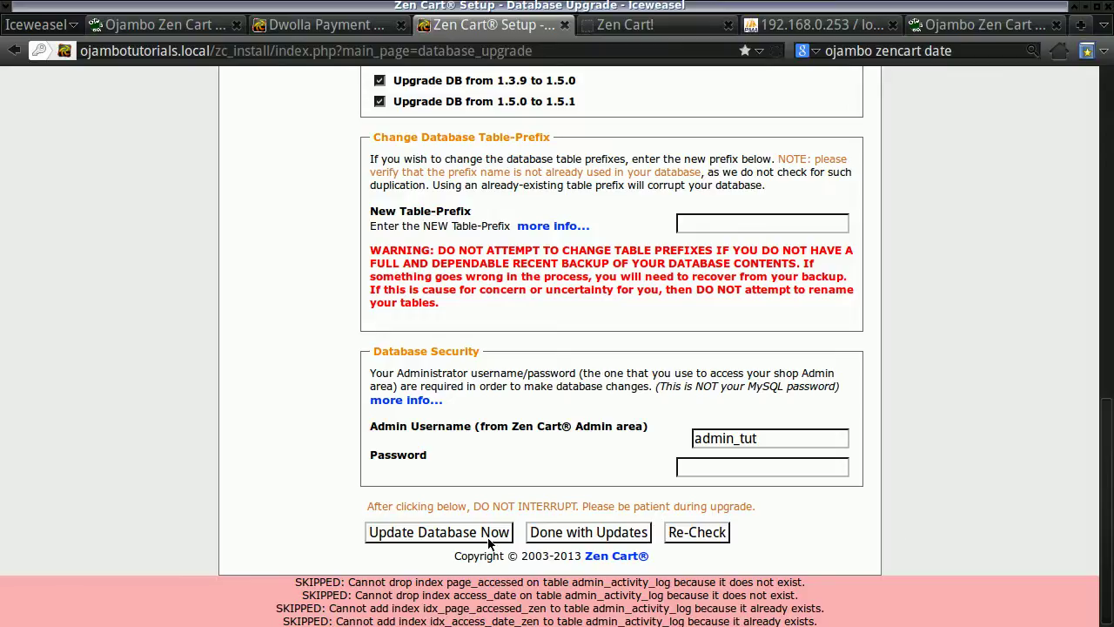
Finish the upgrade with Done with Updates, then rename the admin folder to admin_tut.
left_click(567, 532)
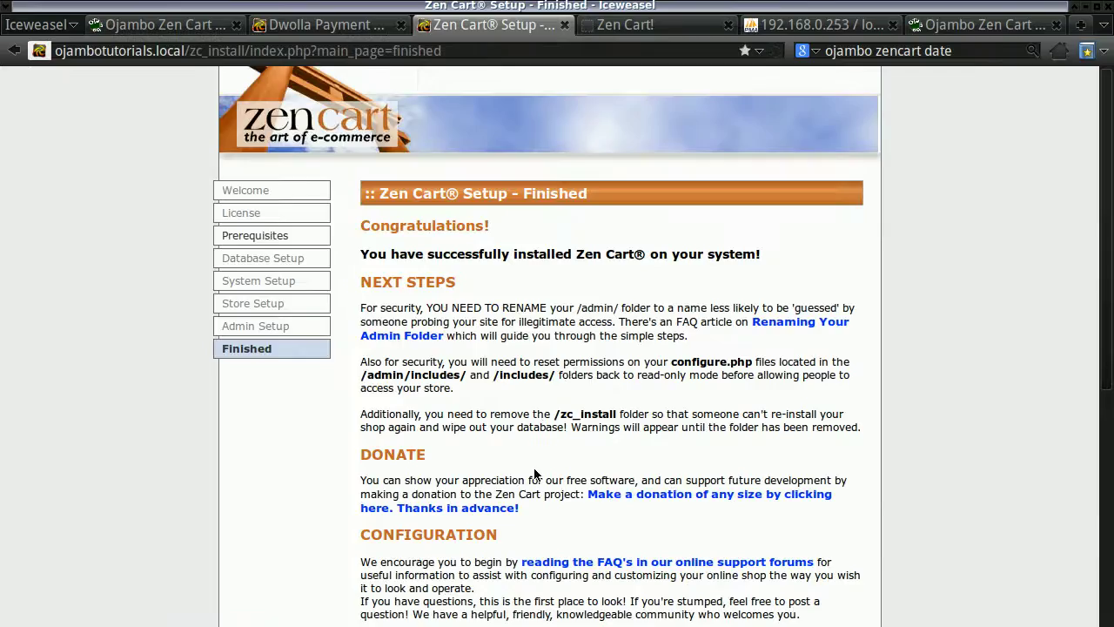
scroll(567, 370, "down", 6)
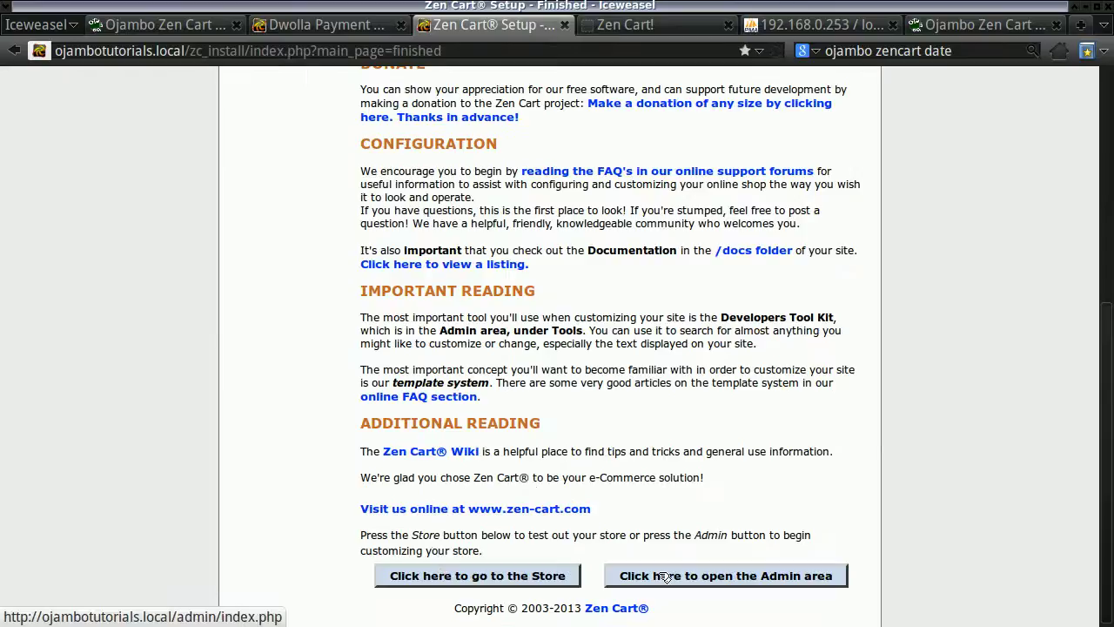
left_click(1089, 7)
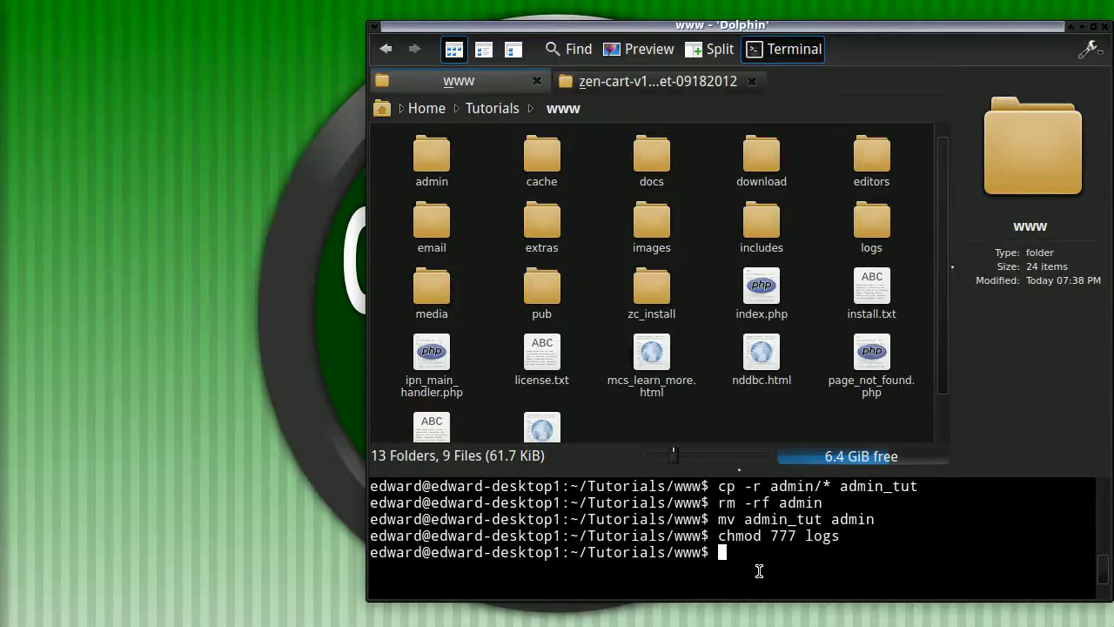
type("mv admin admin_tut")
key("Return")
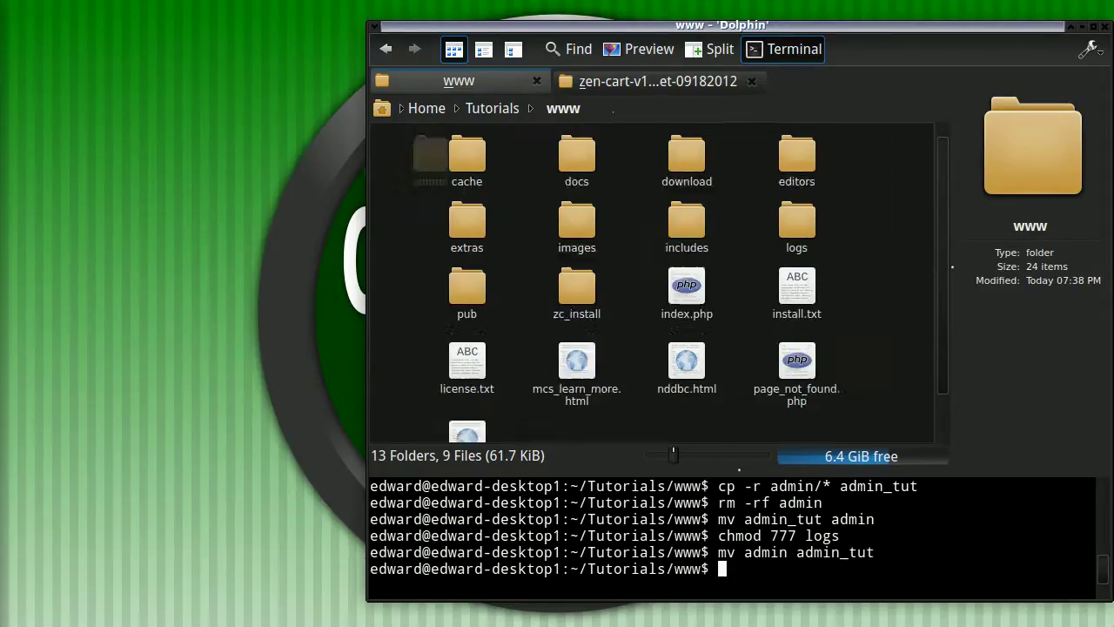
Log in at admin_tut/login.php with the saved admin credentials.
key("alt+Tab")
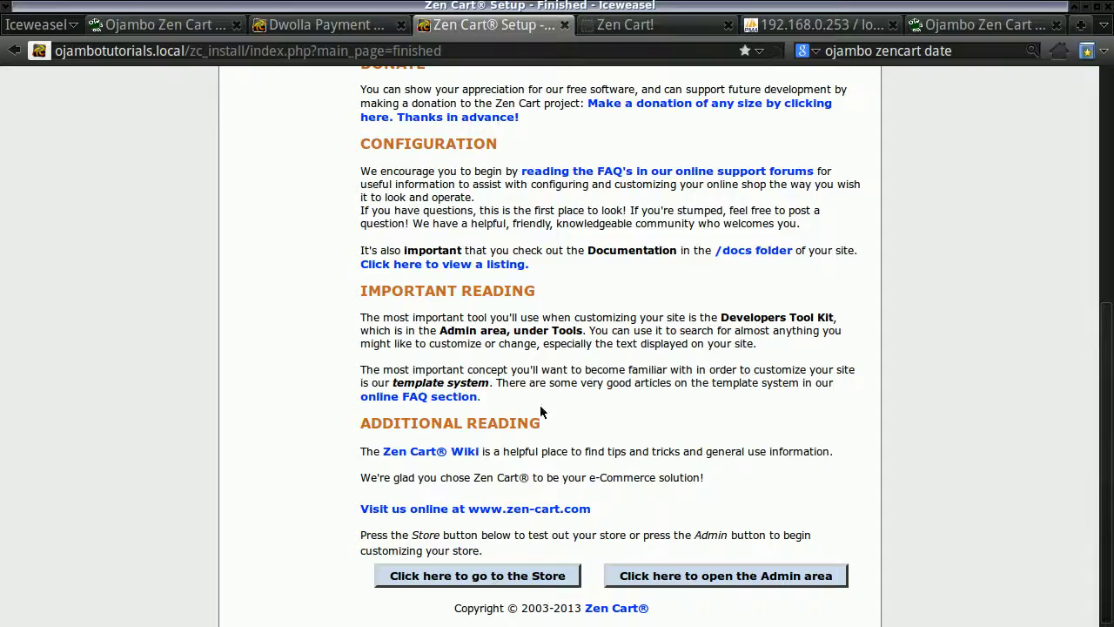
left_click(661, 25)
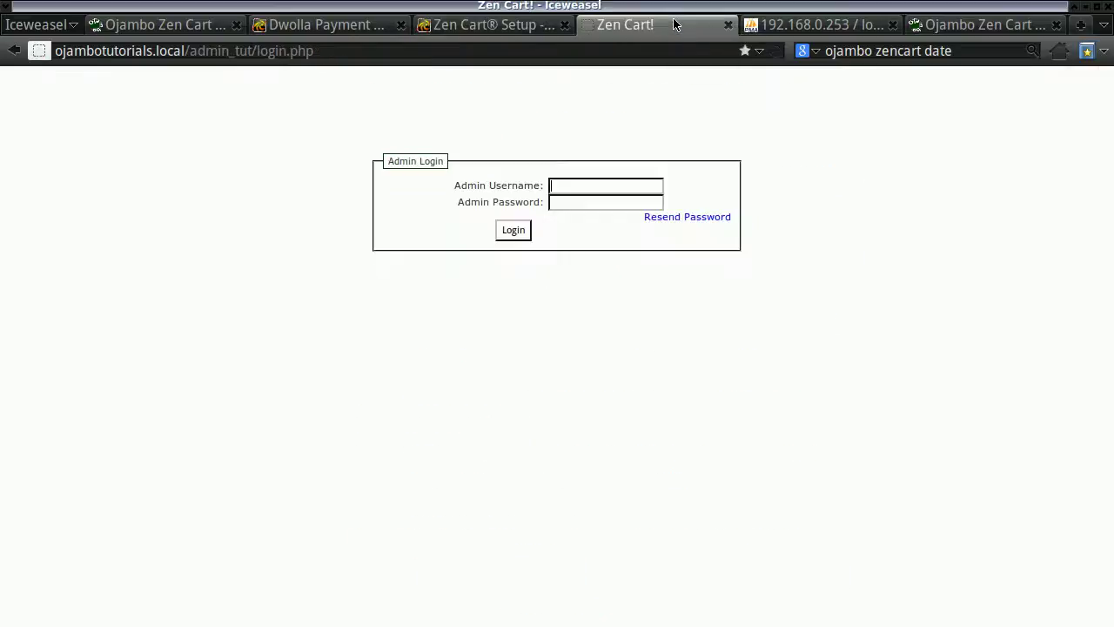
left_click(579, 182)
left_click(570, 186)
left_click(572, 202)
key("Return")
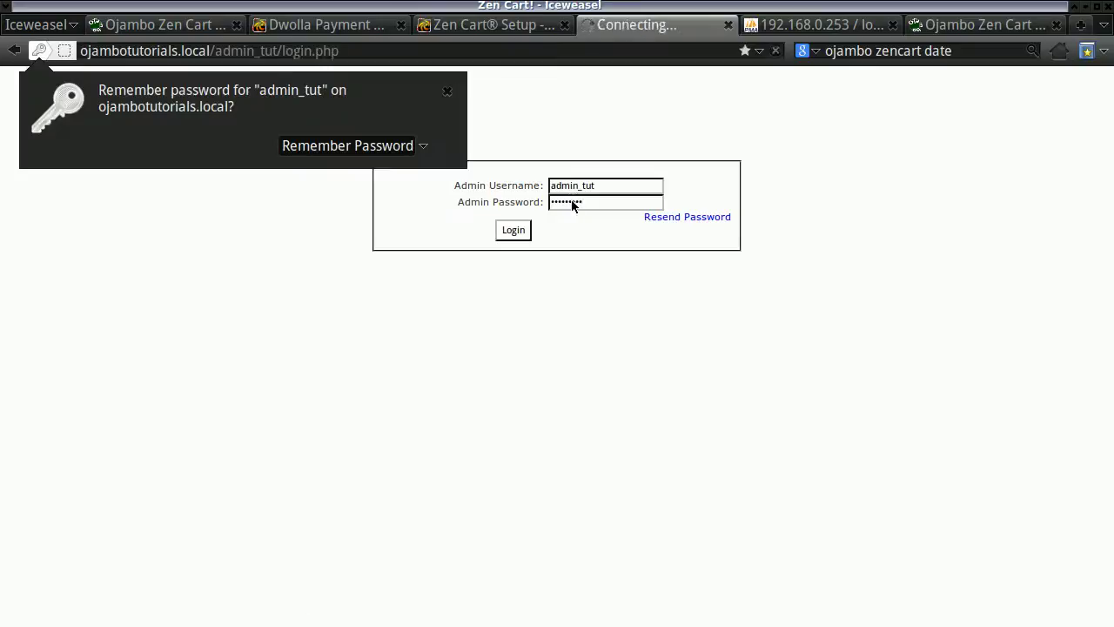
left_click(468, 153)
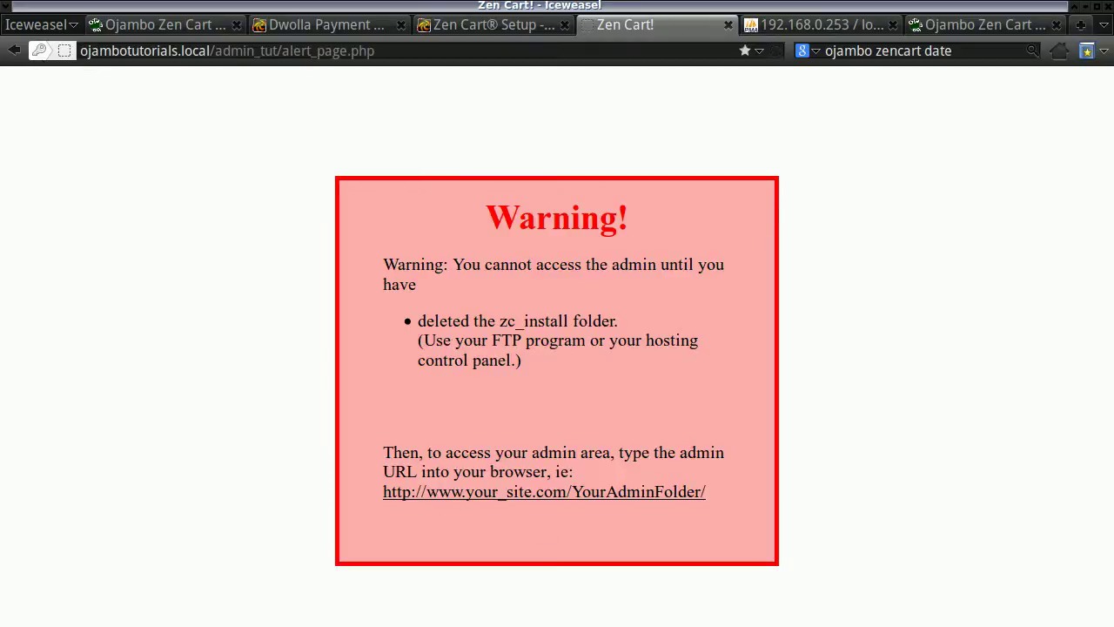
Delete the zc_install folder with rm -rf and reload the admin page.
key("alt+Tab")
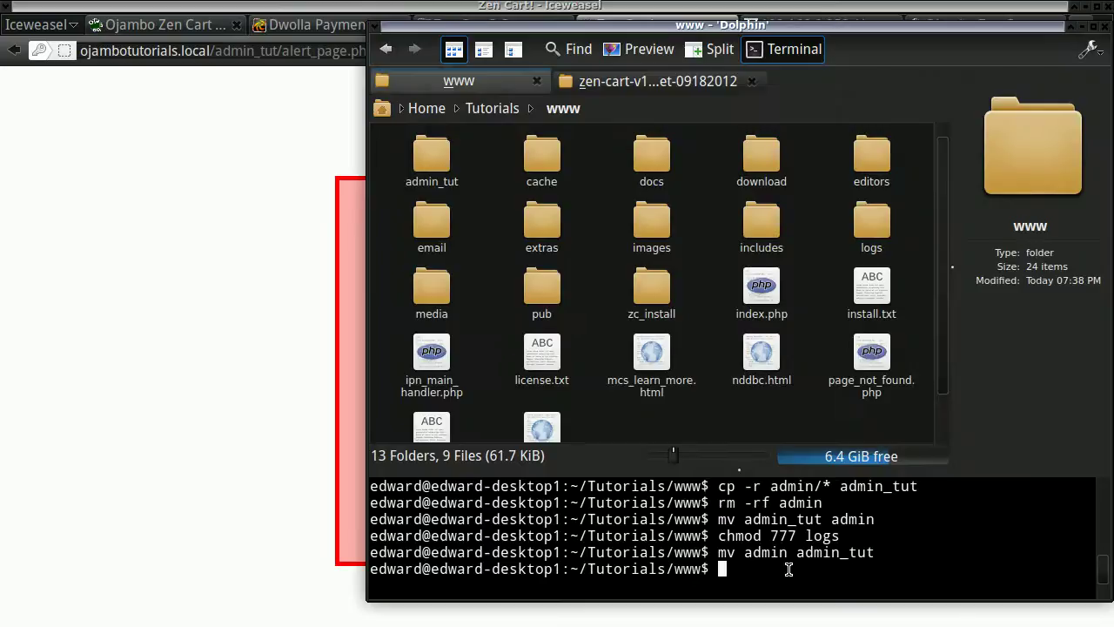
type("rm -rf zc_install")
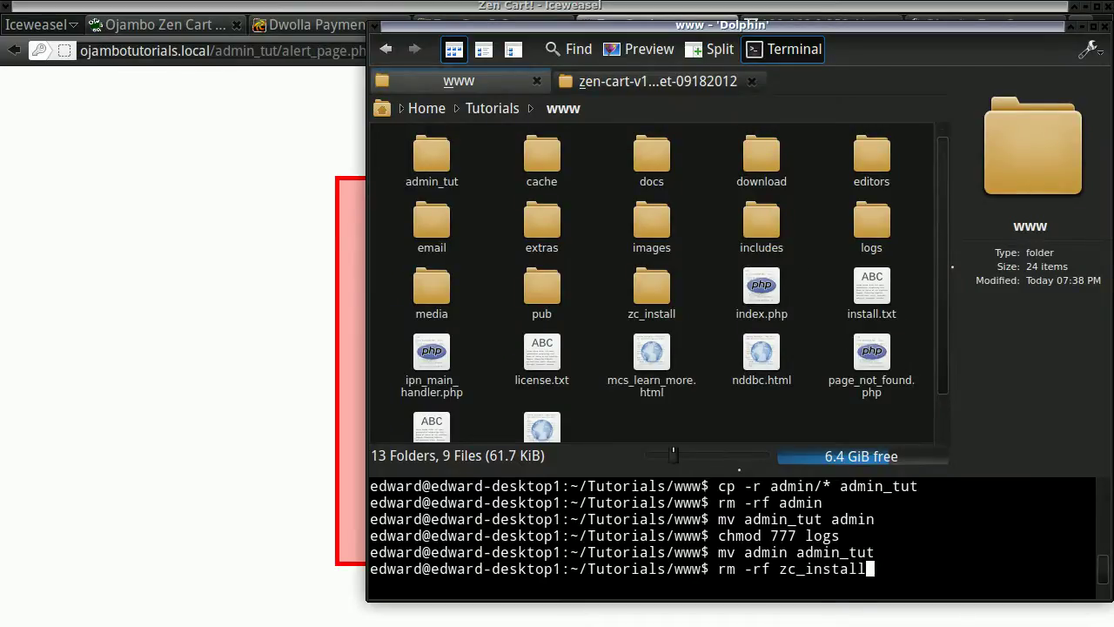
key("Return")
left_click(341, 363)
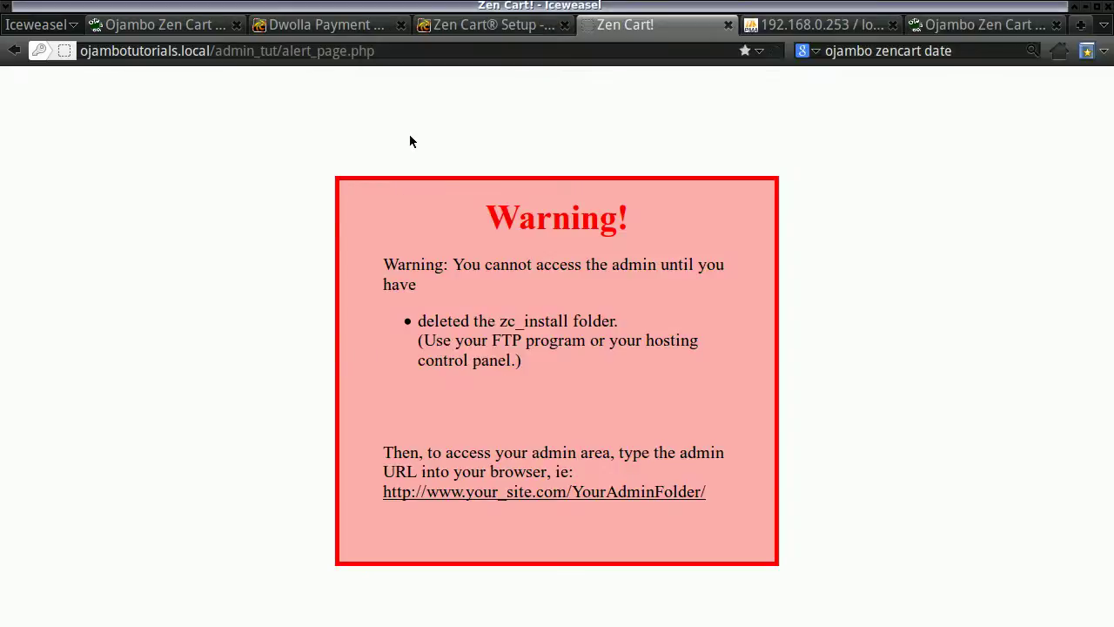
left_click(779, 51)
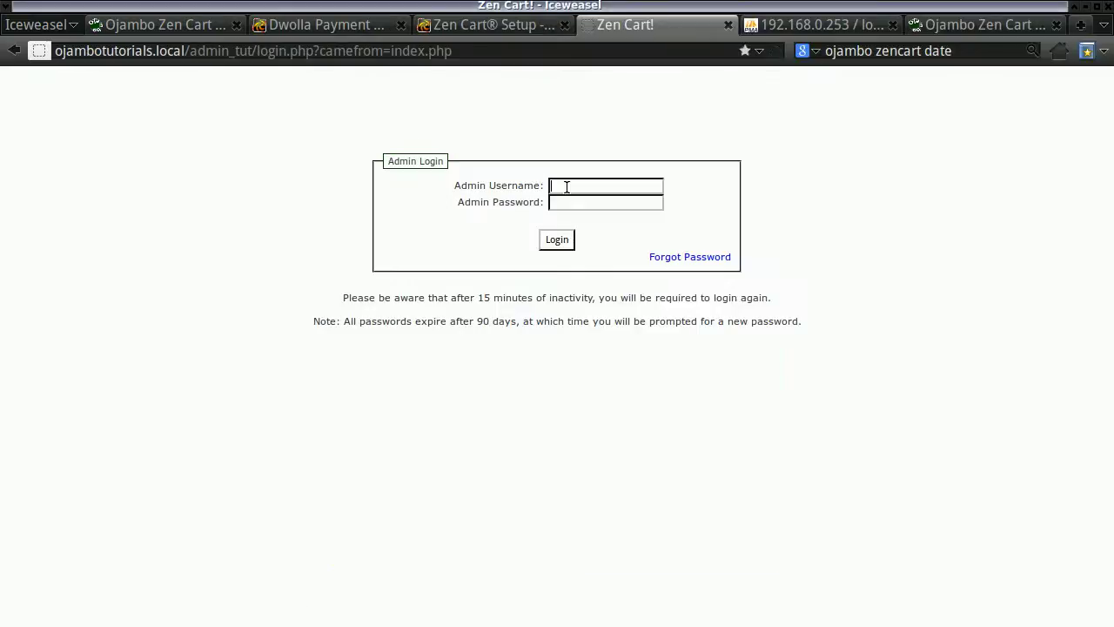
Log in to the admin dashboard with the admin username and saved password.
type("admin_tut")
key("Tab")
key("Return")
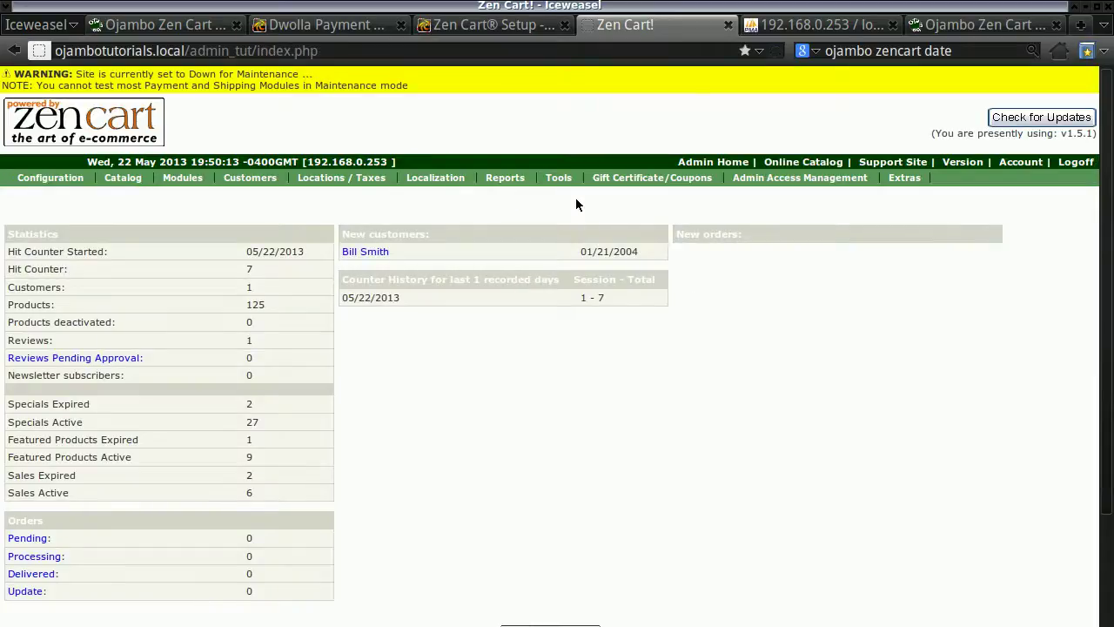
Set Down for Maintenance to false in Website Maintenance, log off, and go to the storefront.
mouse_move(45, 179)
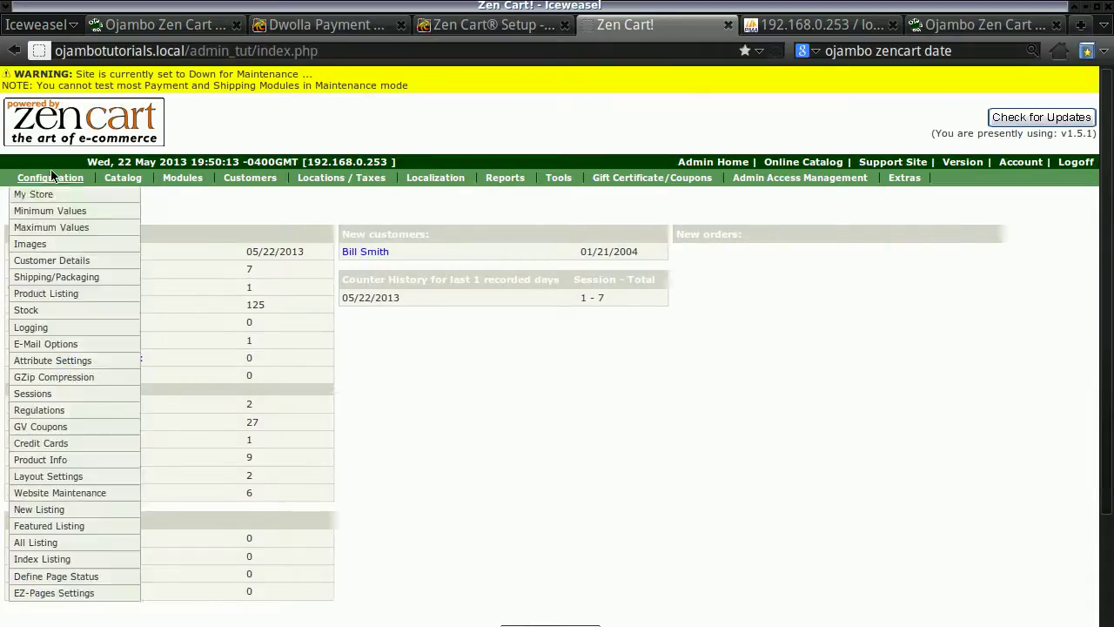
left_click(83, 493)
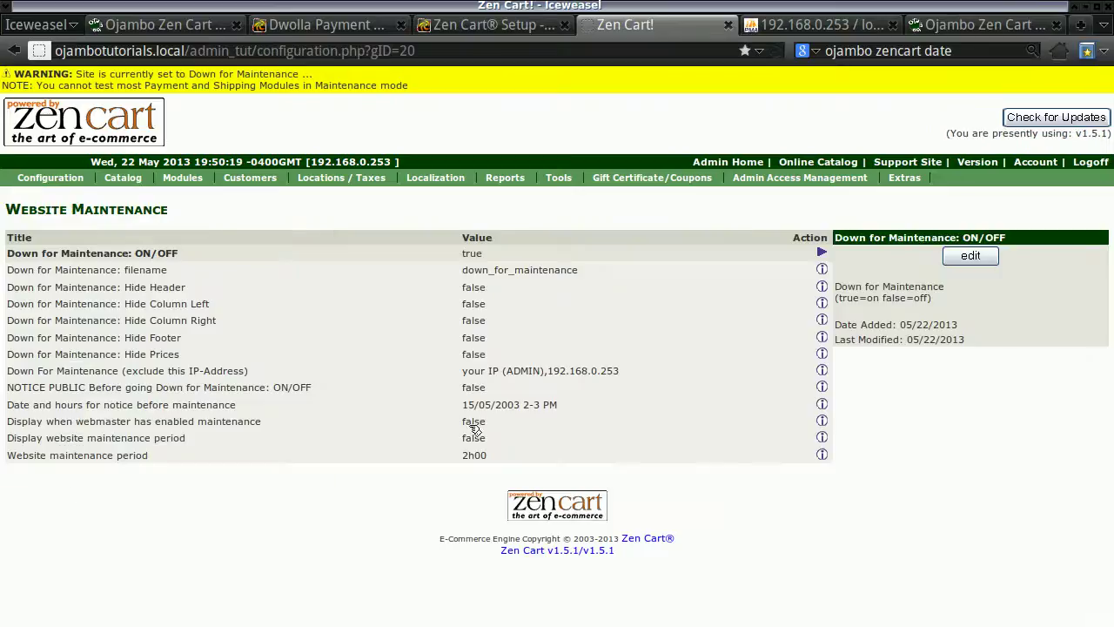
left_click(969, 256)
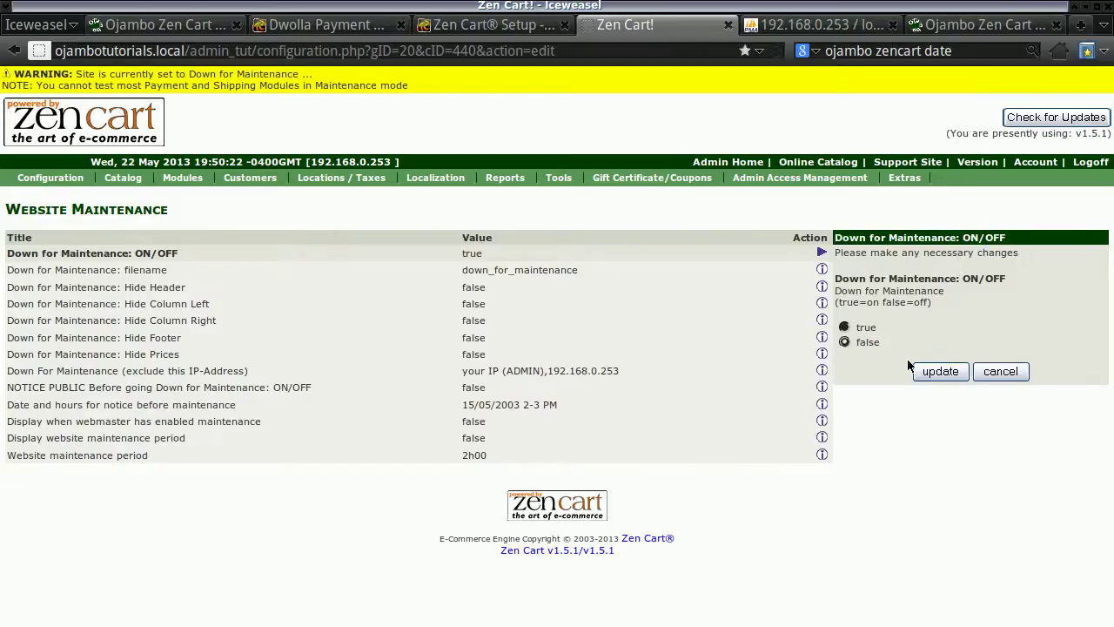
left_click(928, 371)
left_click(1091, 134)
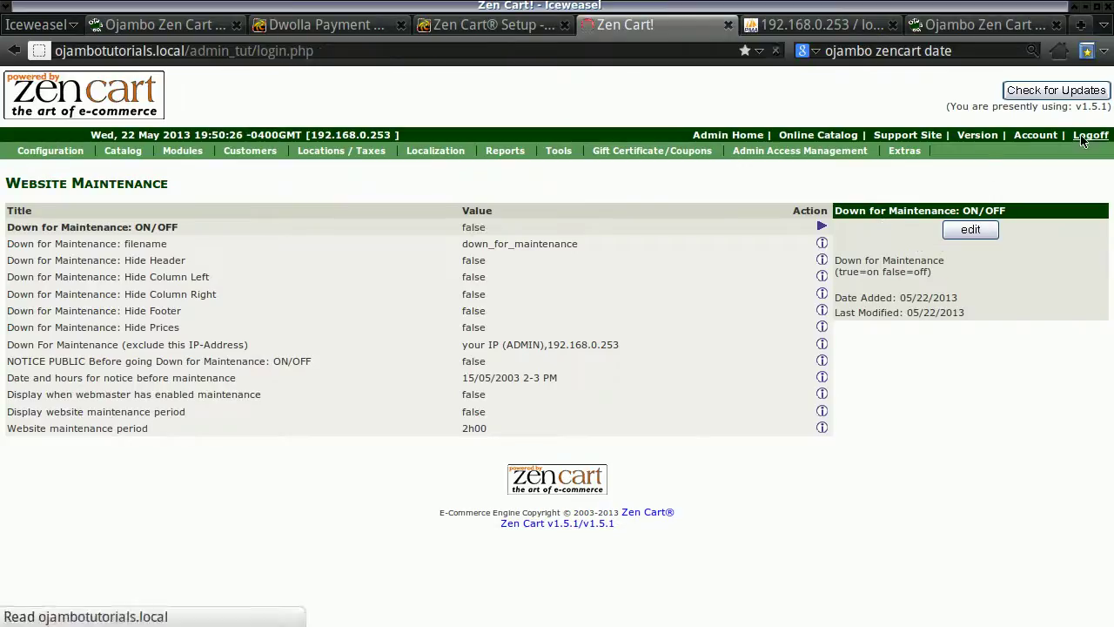
left_click(520, 25)
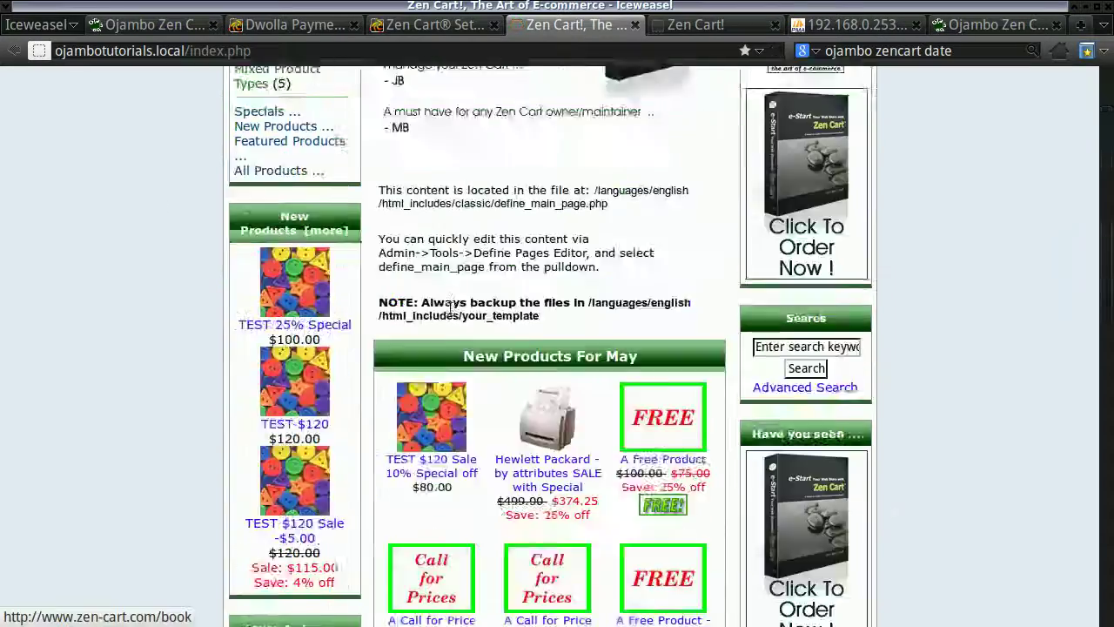
scroll(454, 313, "down", 10)
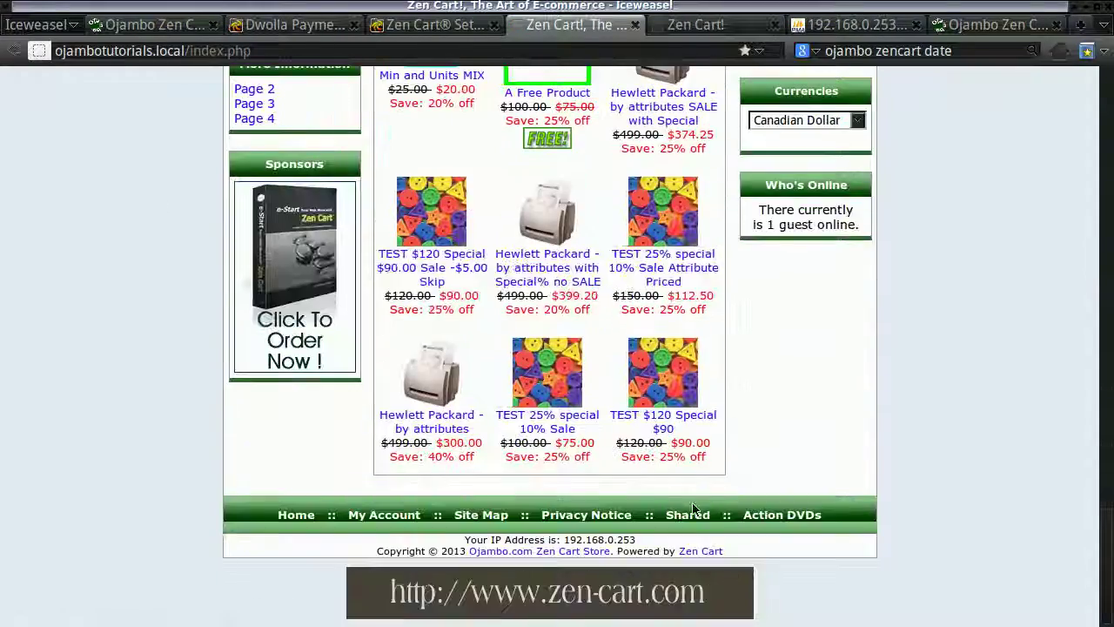
Scroll the storefront products to the footer, skim the Ojambo article, then minimize Iceweasel.
left_click_drag(1111, 522, 1111, 87)
left_click(143, 24)
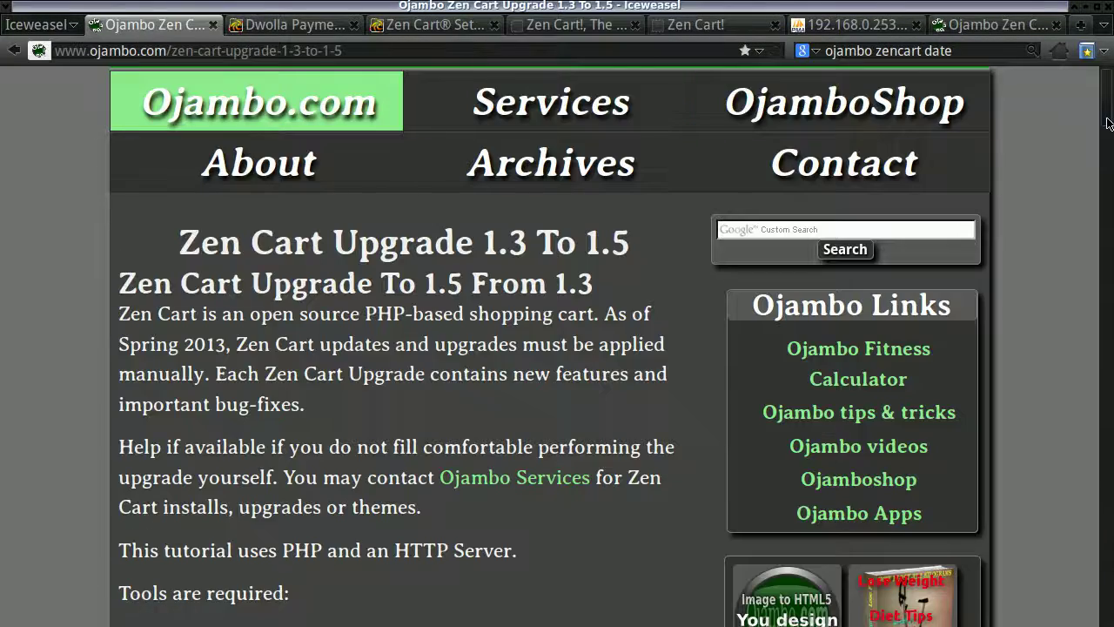
left_click_drag(1112, 146, 1111, 62)
left_click(1092, 6)
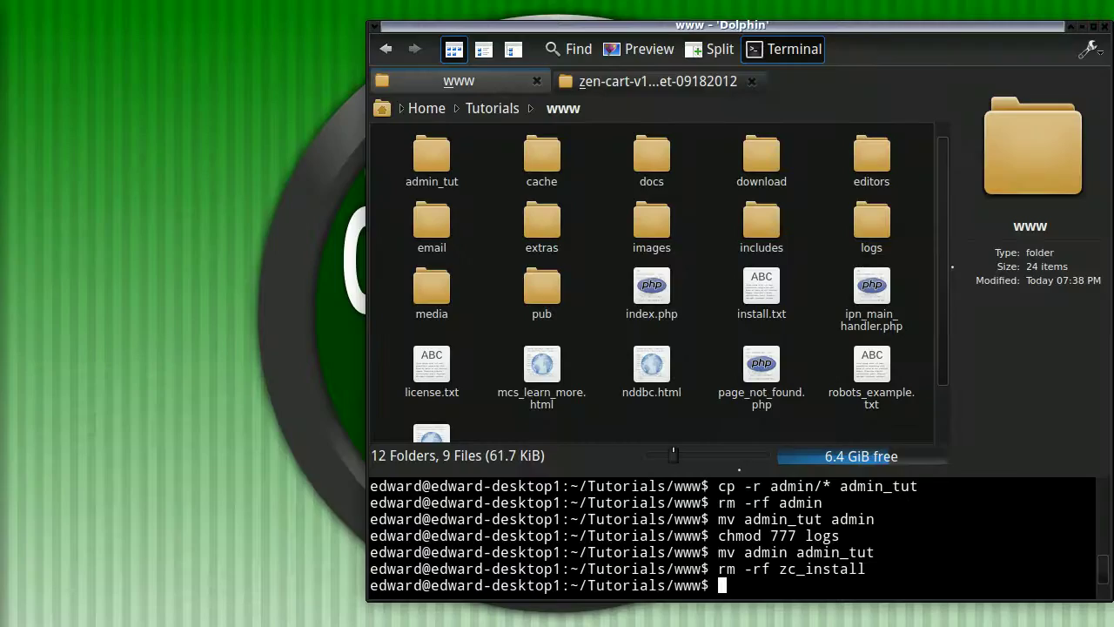